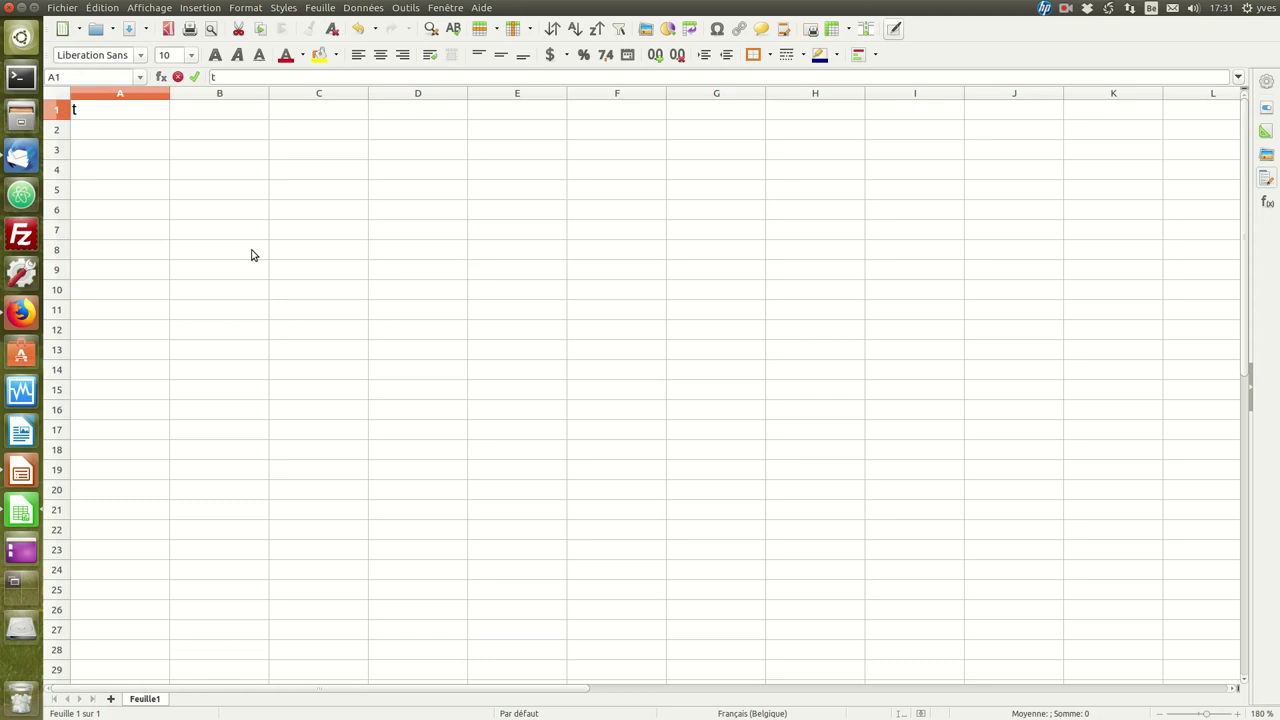
# Step: Head column A with "t (s)" and fill A2:A17 with the time series 0 to 15 in steps of 1
pyautogui.write('(s)')
pyautogui.press('Return')
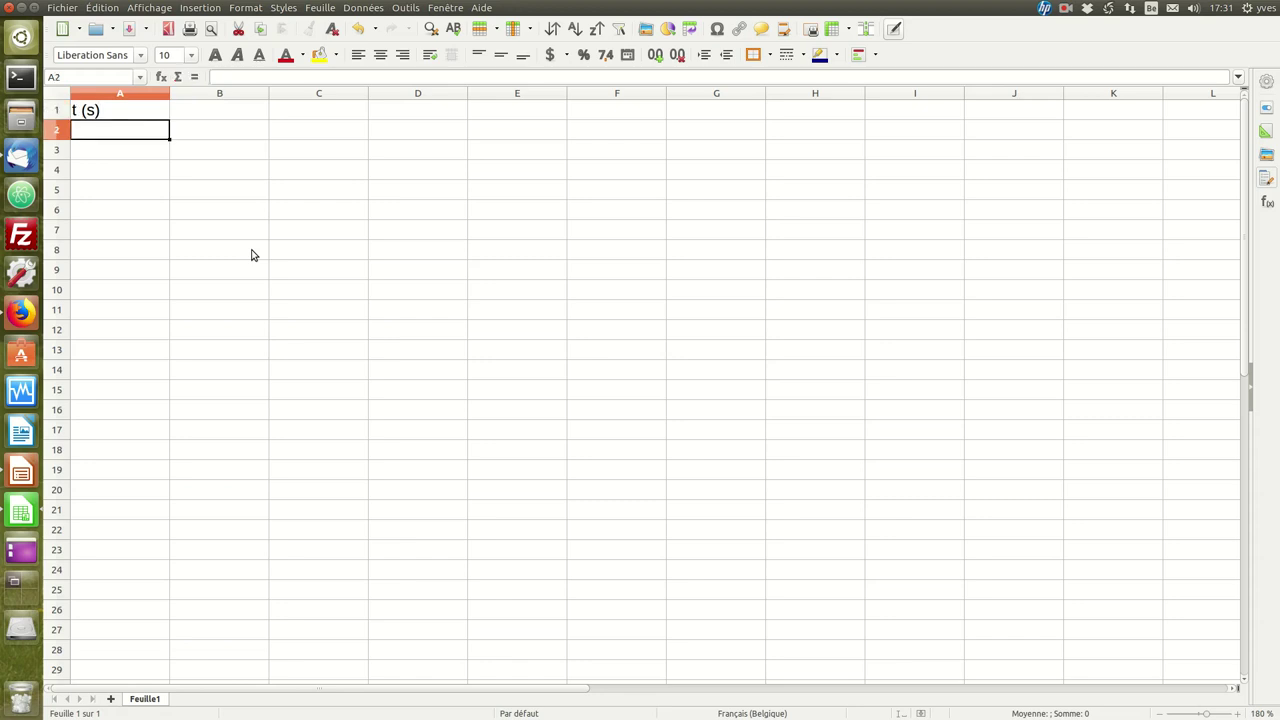
pyautogui.write('0')
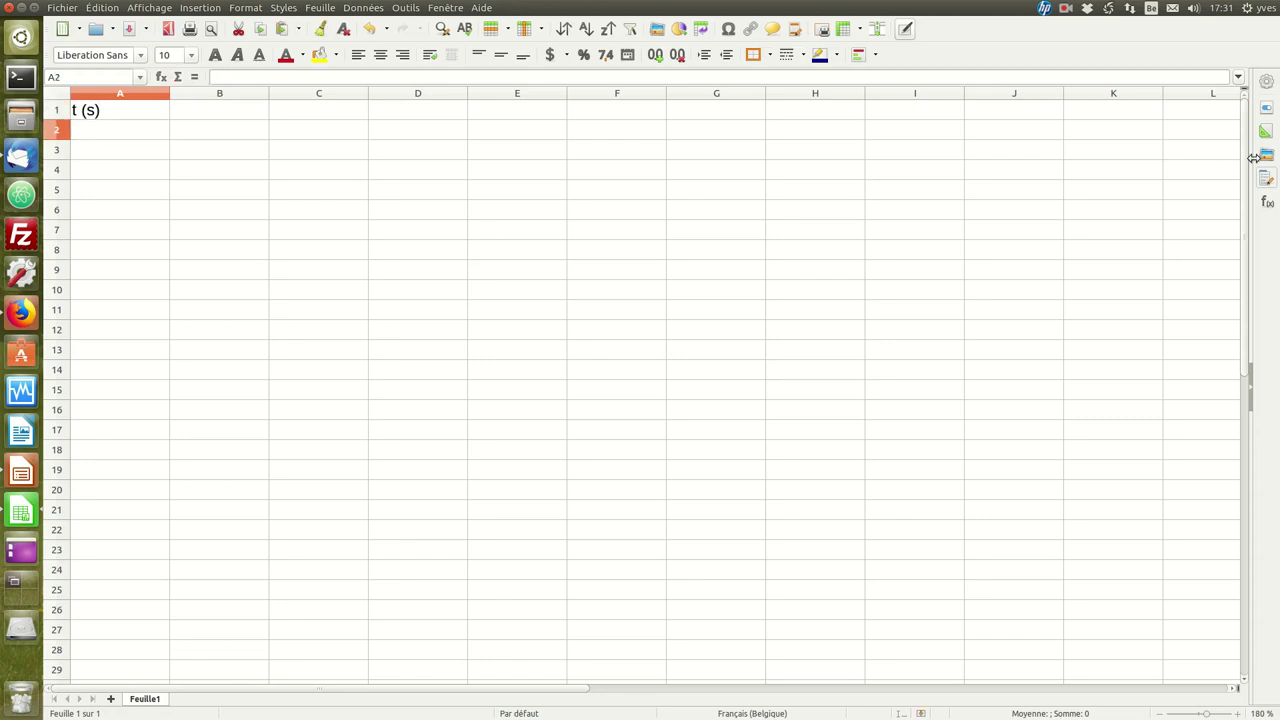
pyautogui.press('Return')
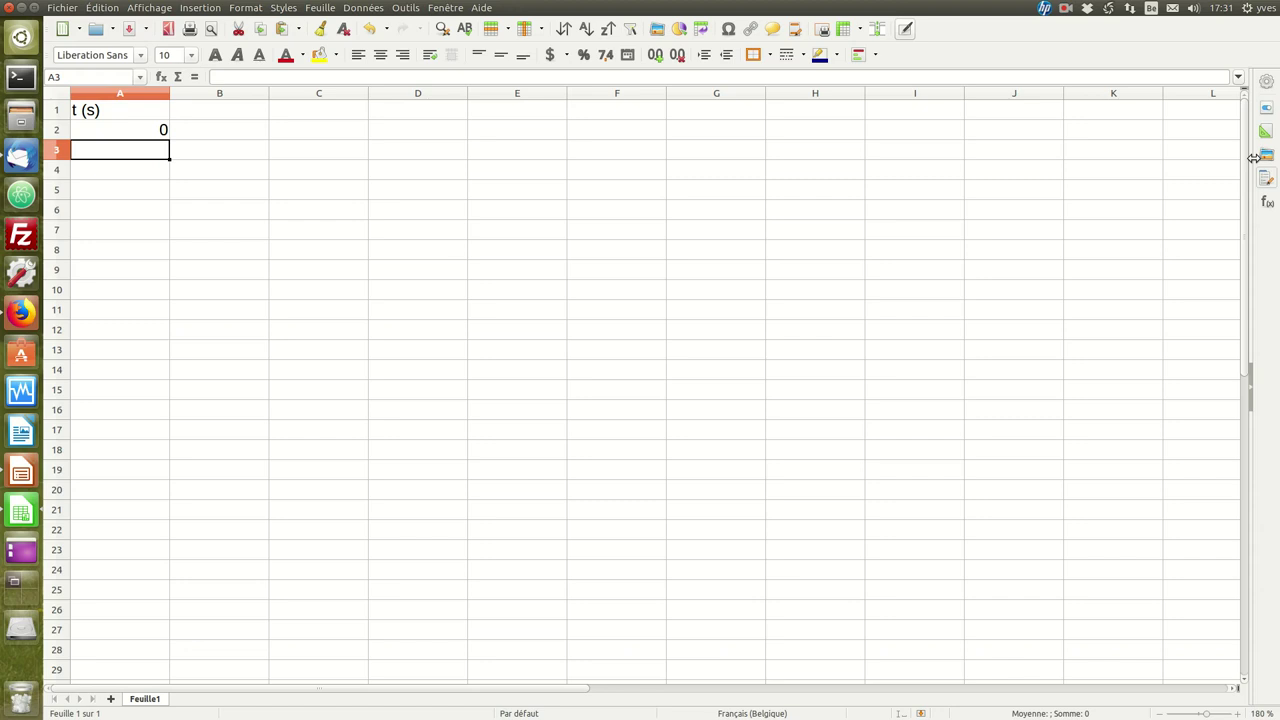
pyautogui.write('1')
pyautogui.press('Return')
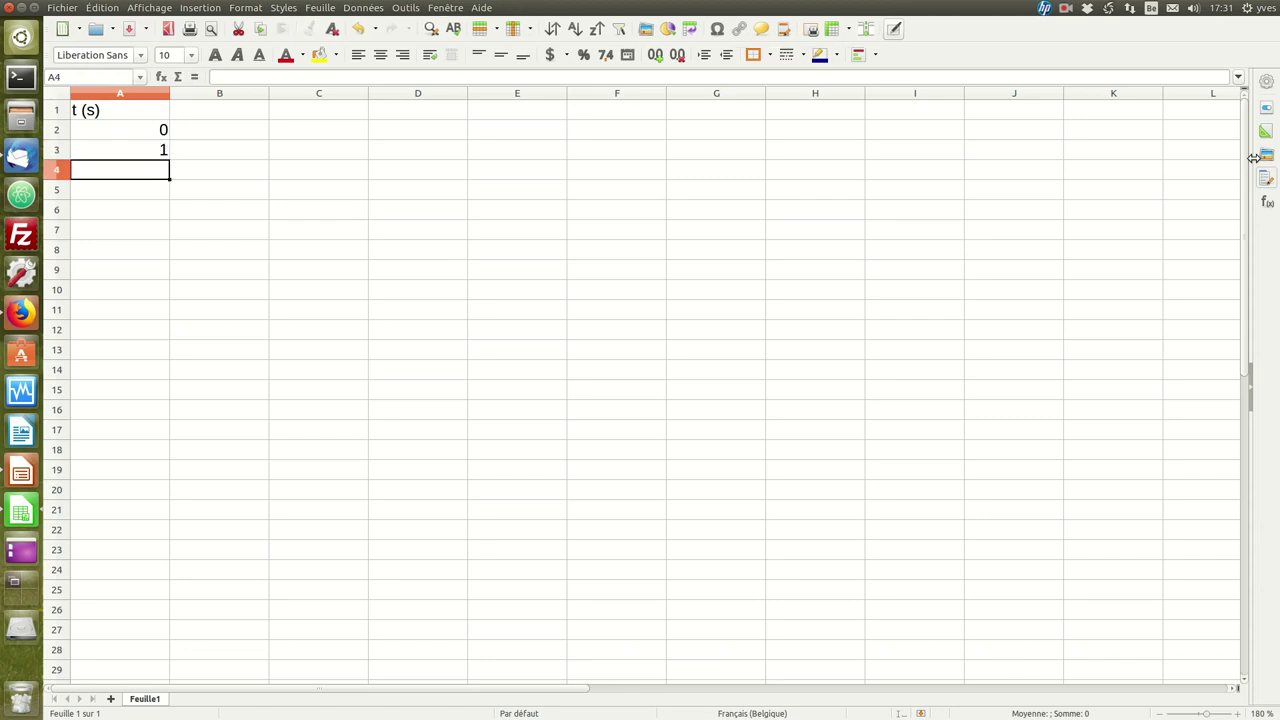
pyautogui.moveTo(163, 130); pyautogui.dragTo(146, 436)
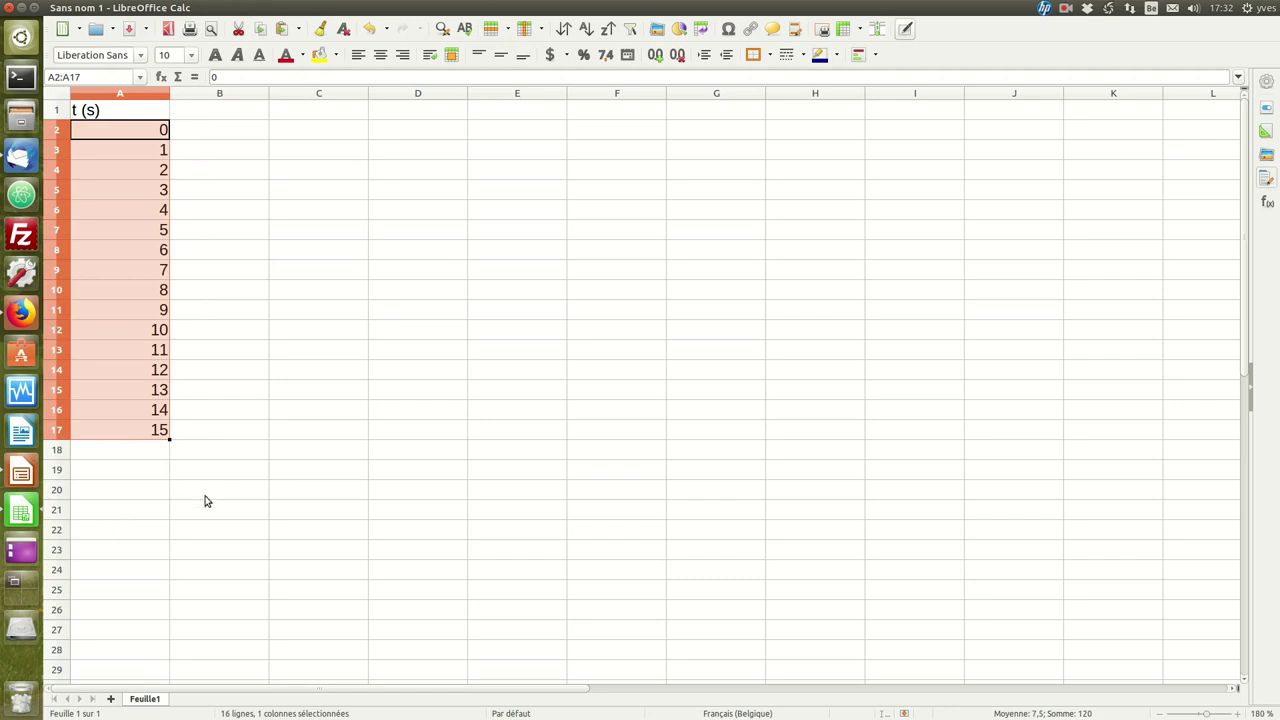
# Step: Add the column headings "x (t)" in B1 and "y (t)" in C1
pyautogui.click(239, 115)
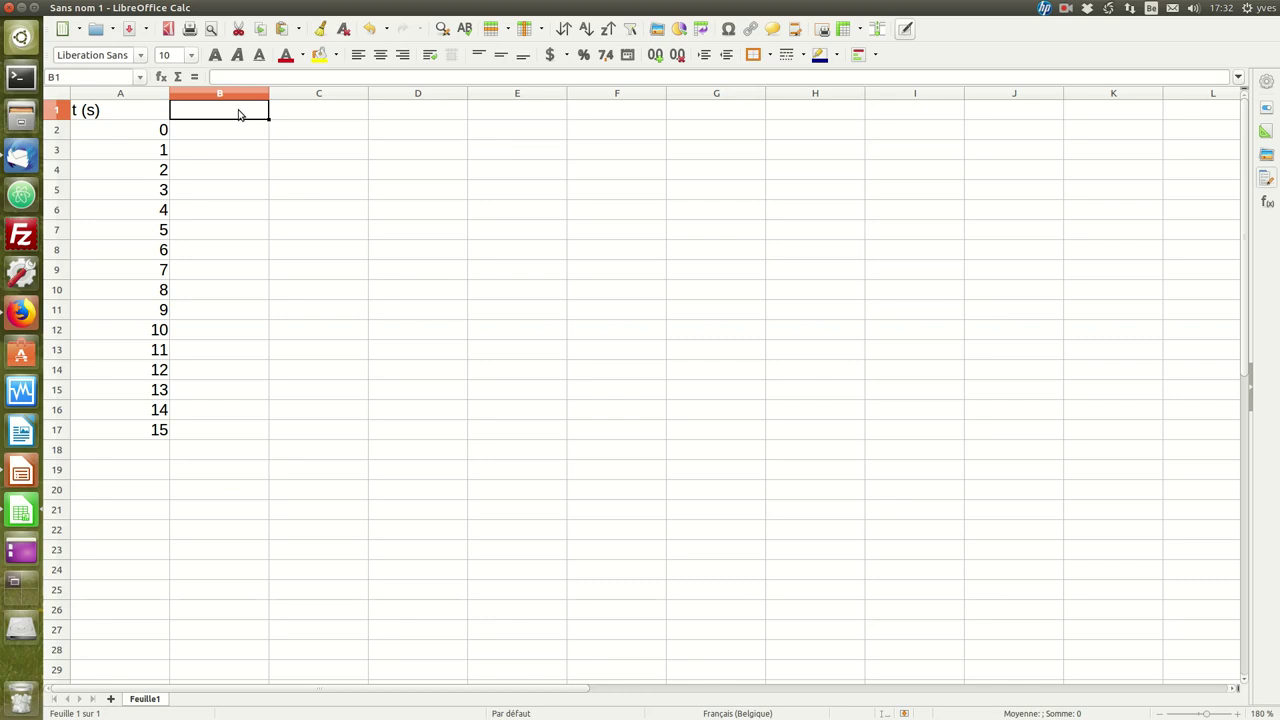
pyautogui.write('x (t)')
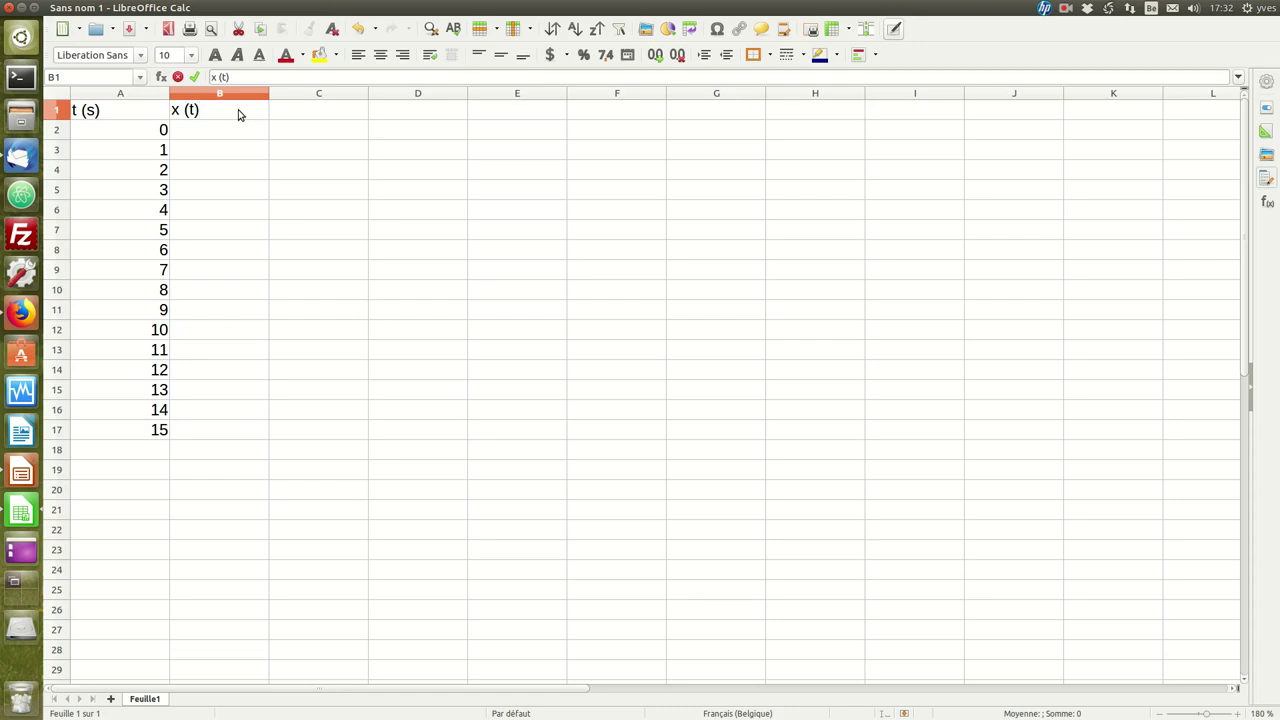
pyautogui.press('Tab')
pyautogui.write('y (t)')
pyautogui.press('Return')
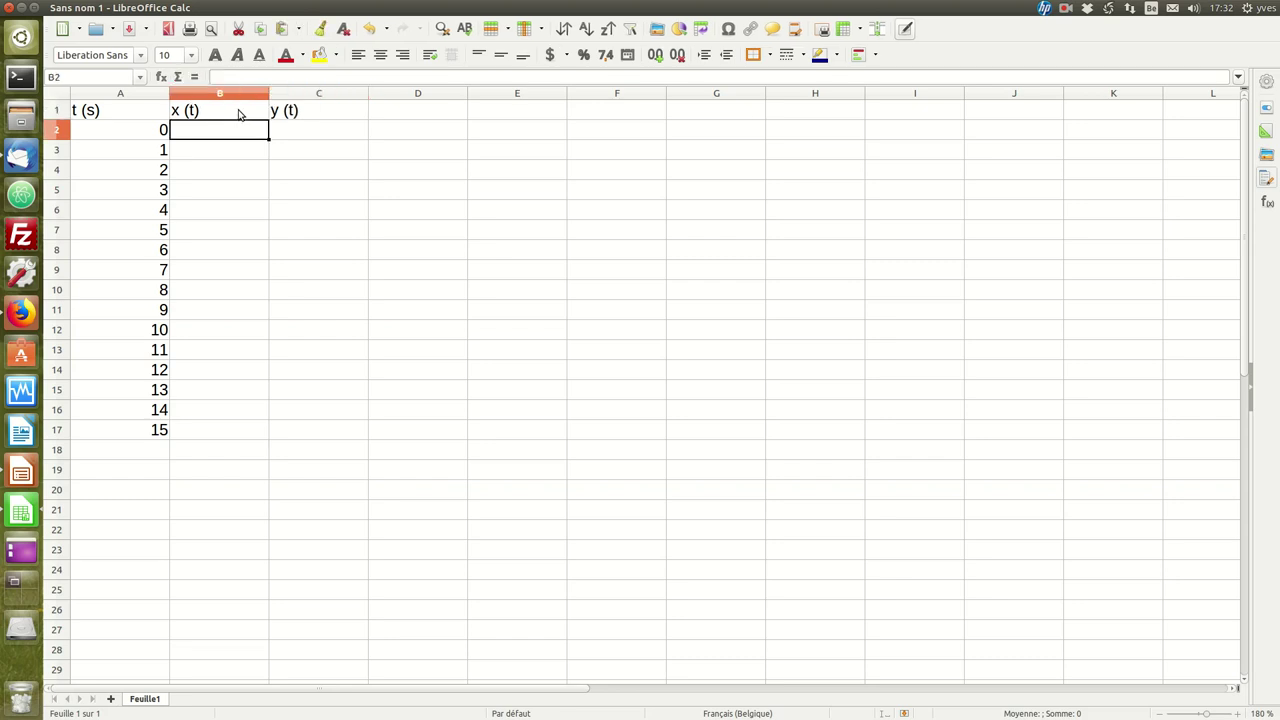
# Step: Enter the initial velocity parameter in E1:G1 as v0, 0,5 and m/s
pyautogui.click(508, 113)
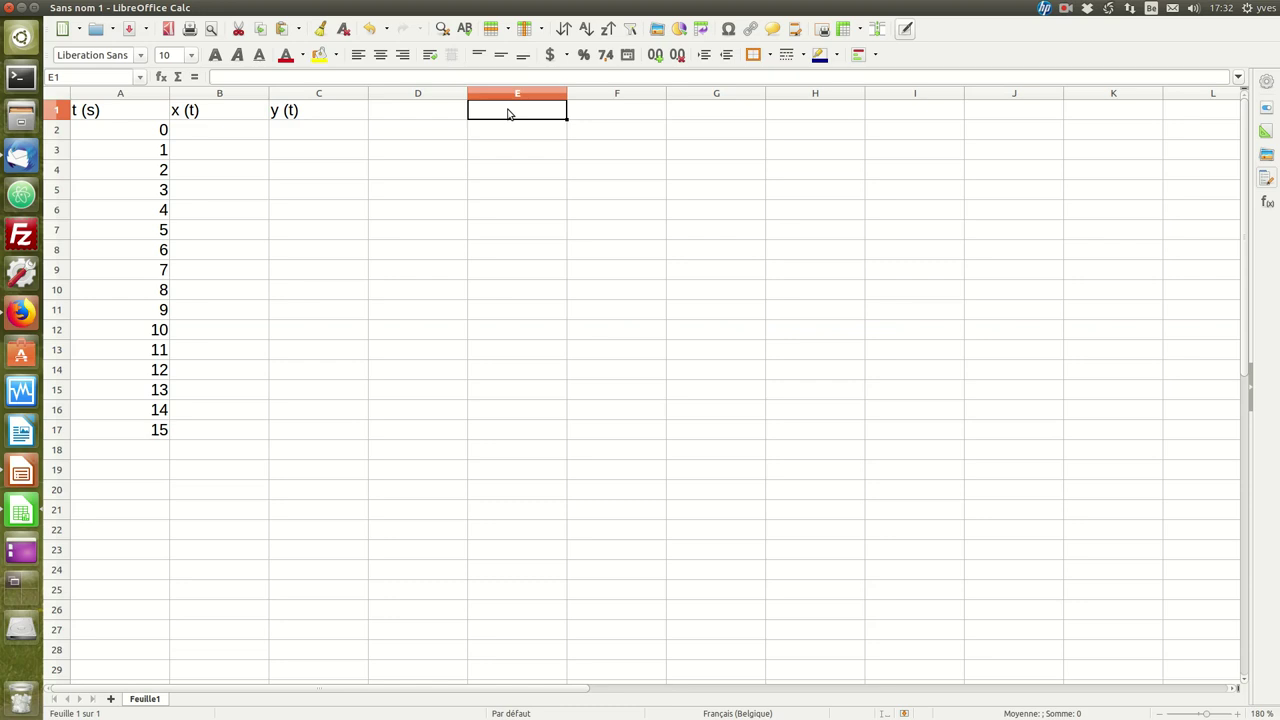
pyautogui.write('v0')
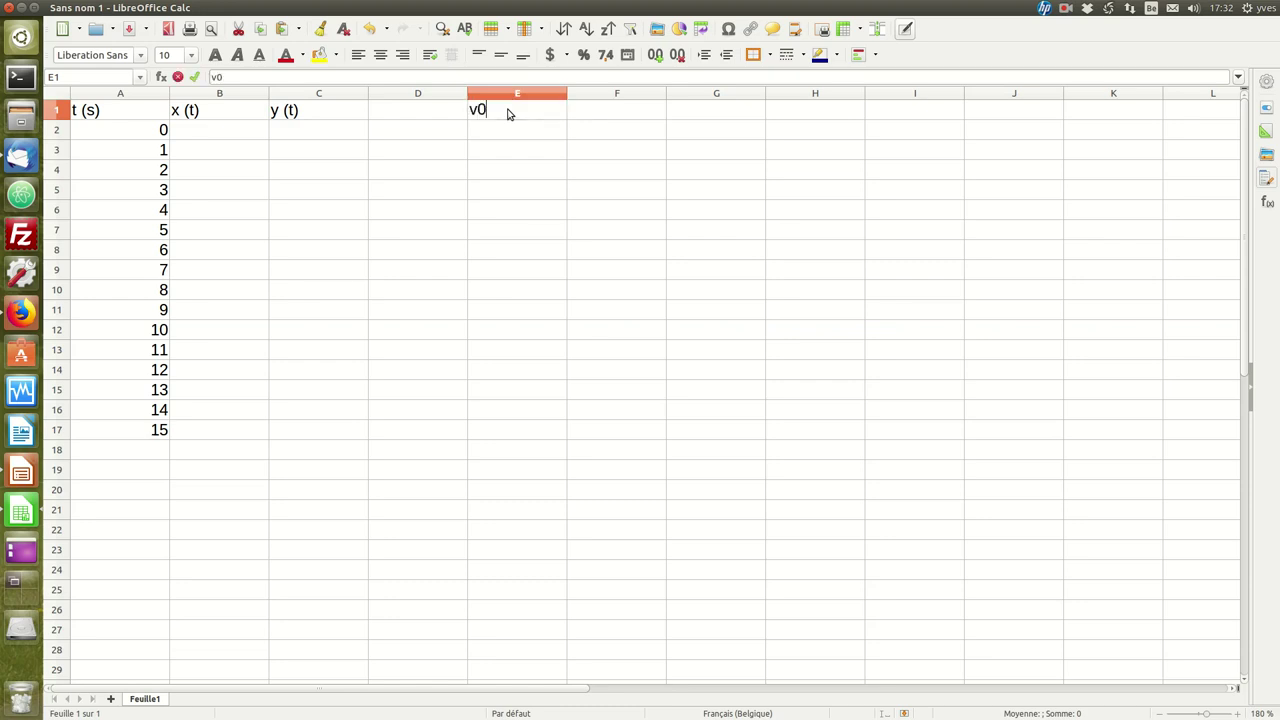
pyautogui.press('Tab')
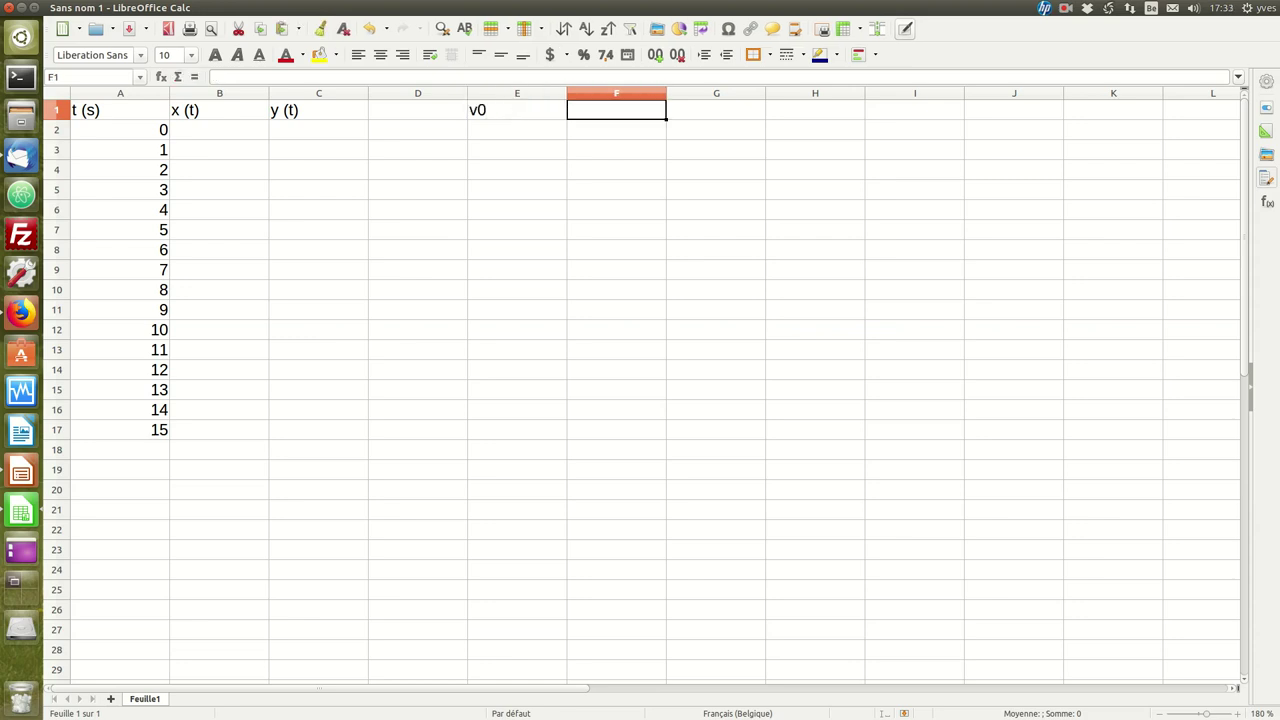
pyautogui.write('0,5')
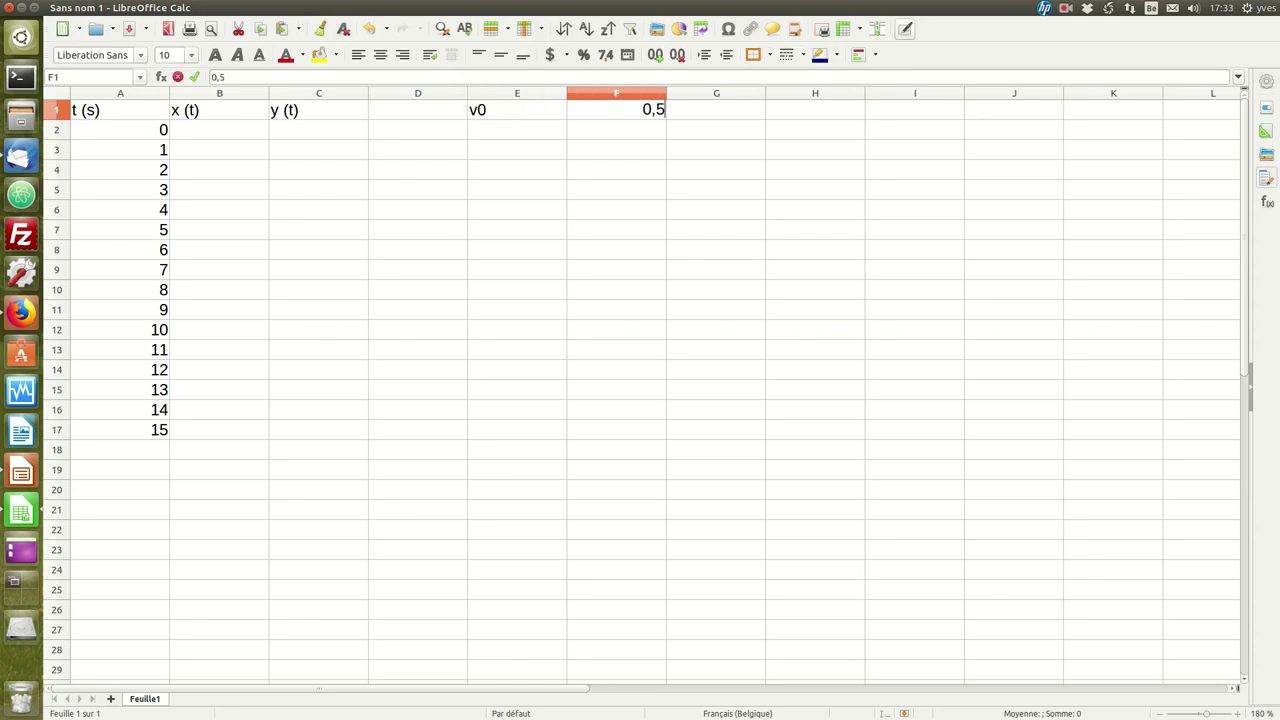
pyautogui.press('Tab')
pyautogui.write('m/s')
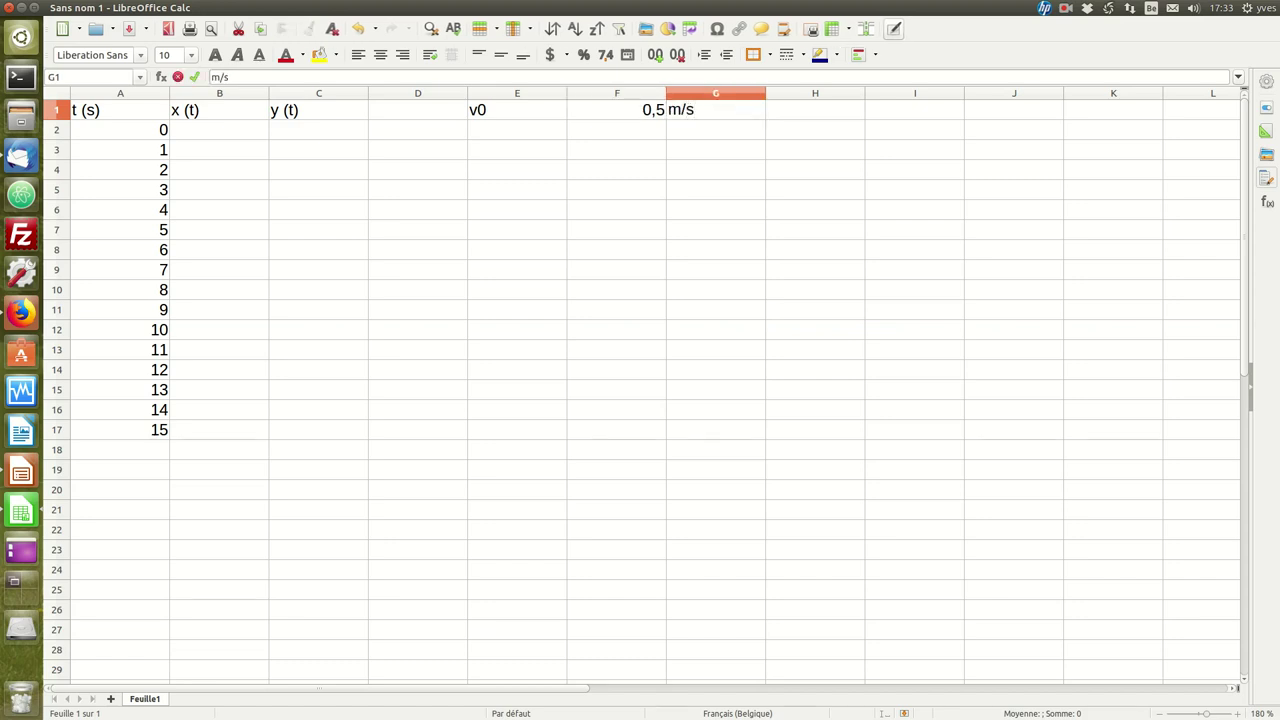
pyautogui.press('Return')
# Step: Enter the height parameter in E2:G2 as h, 5 and m
pyautogui.press('Left')
pyautogui.press('Left')
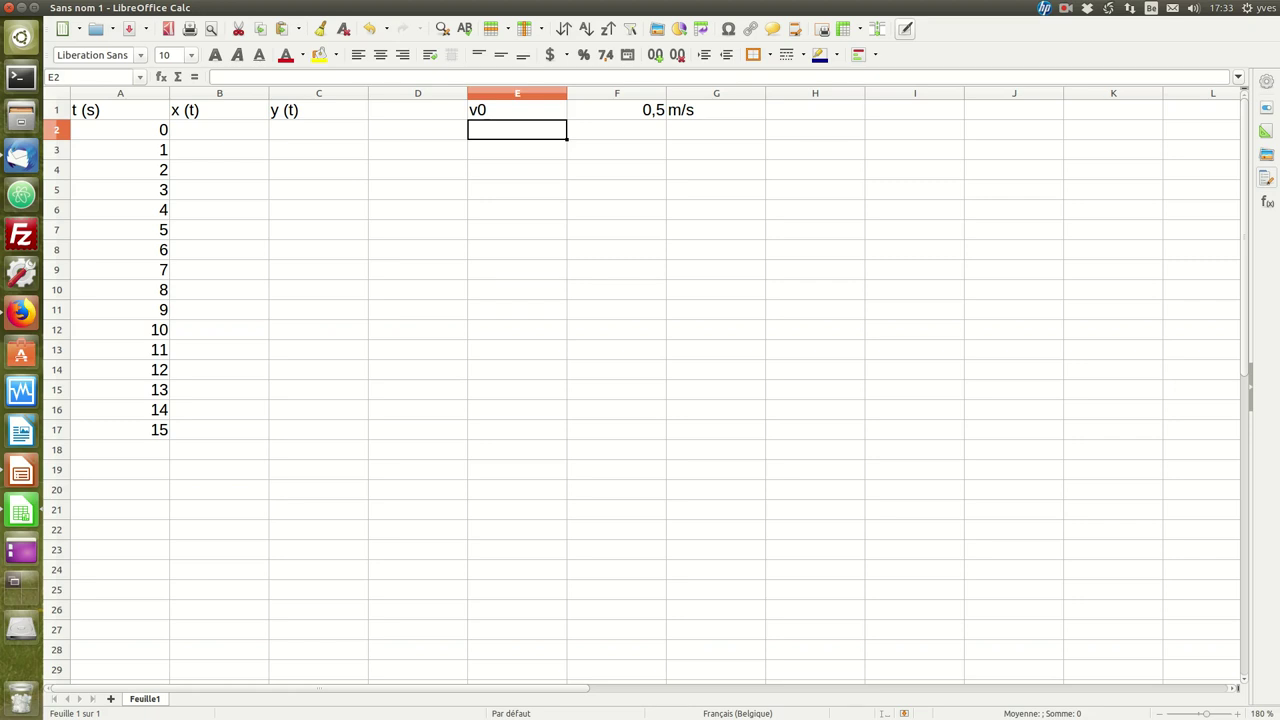
pyautogui.write('h')
pyautogui.press('Tab')
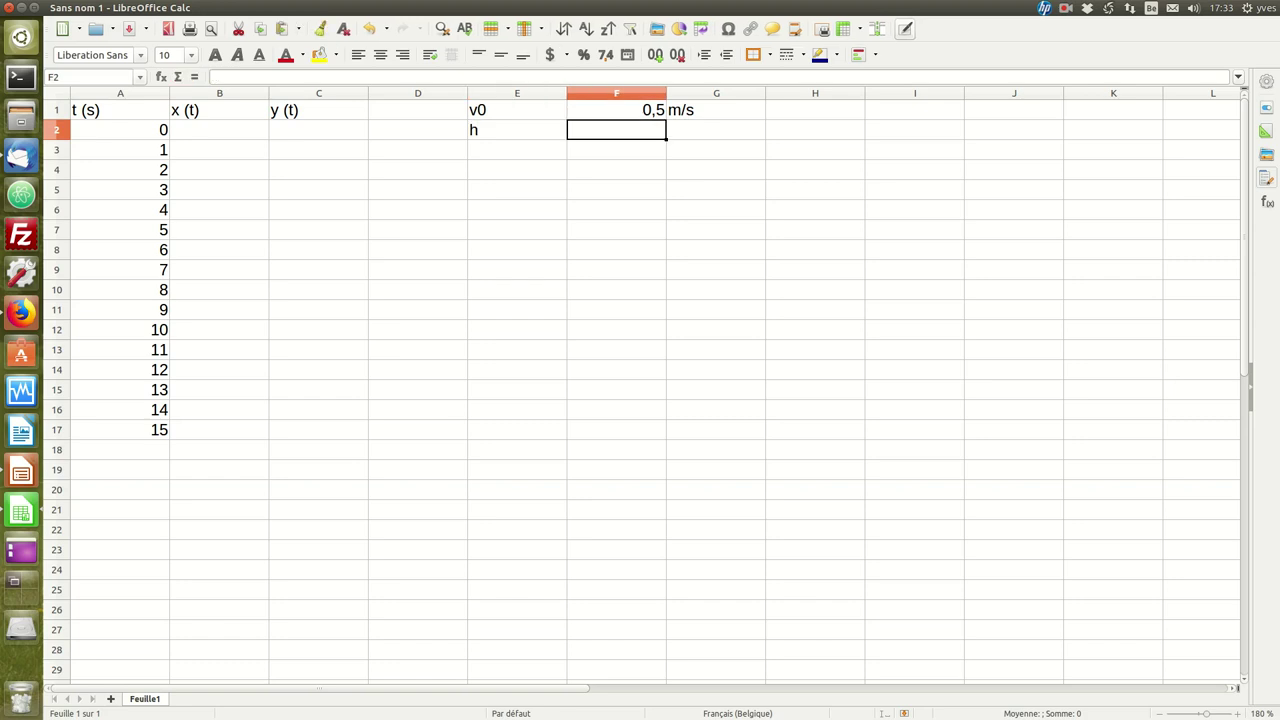
pyautogui.write('5')
pyautogui.press('Tab')
pyautogui.write('m/')
pyautogui.press('BackSpace')
pyautogui.press('BackSpace')
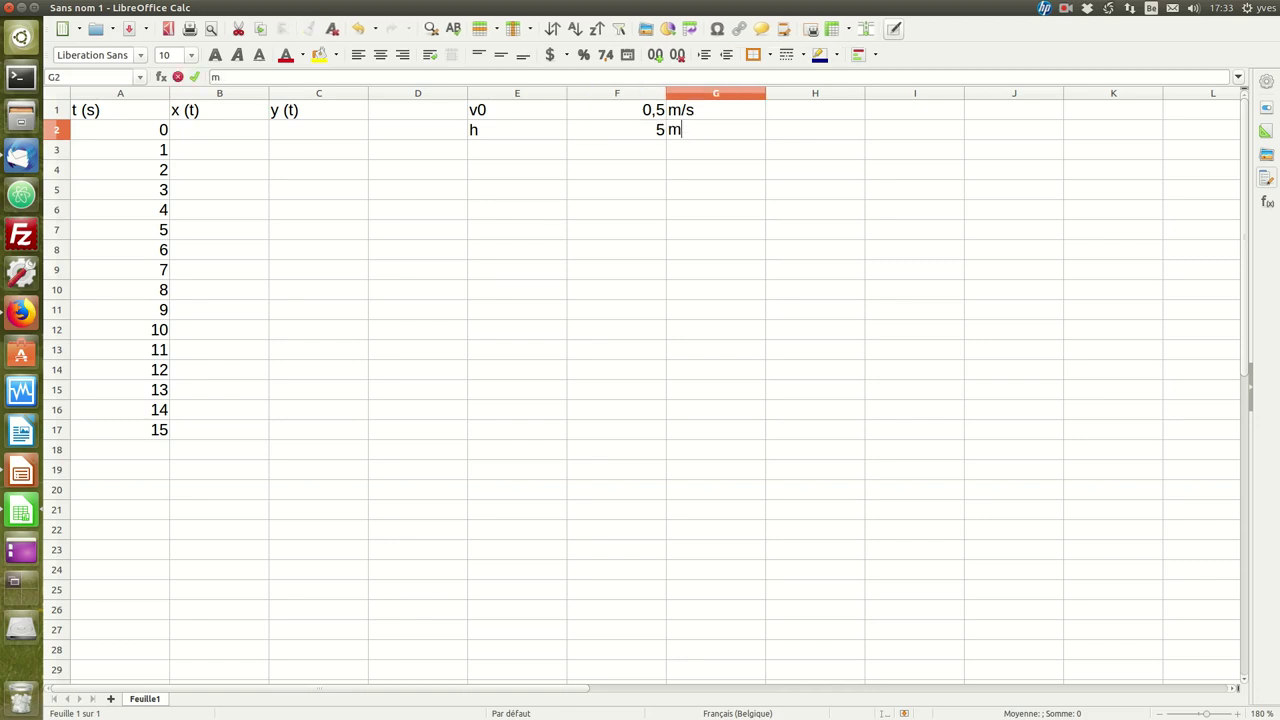
pyautogui.press('Return')
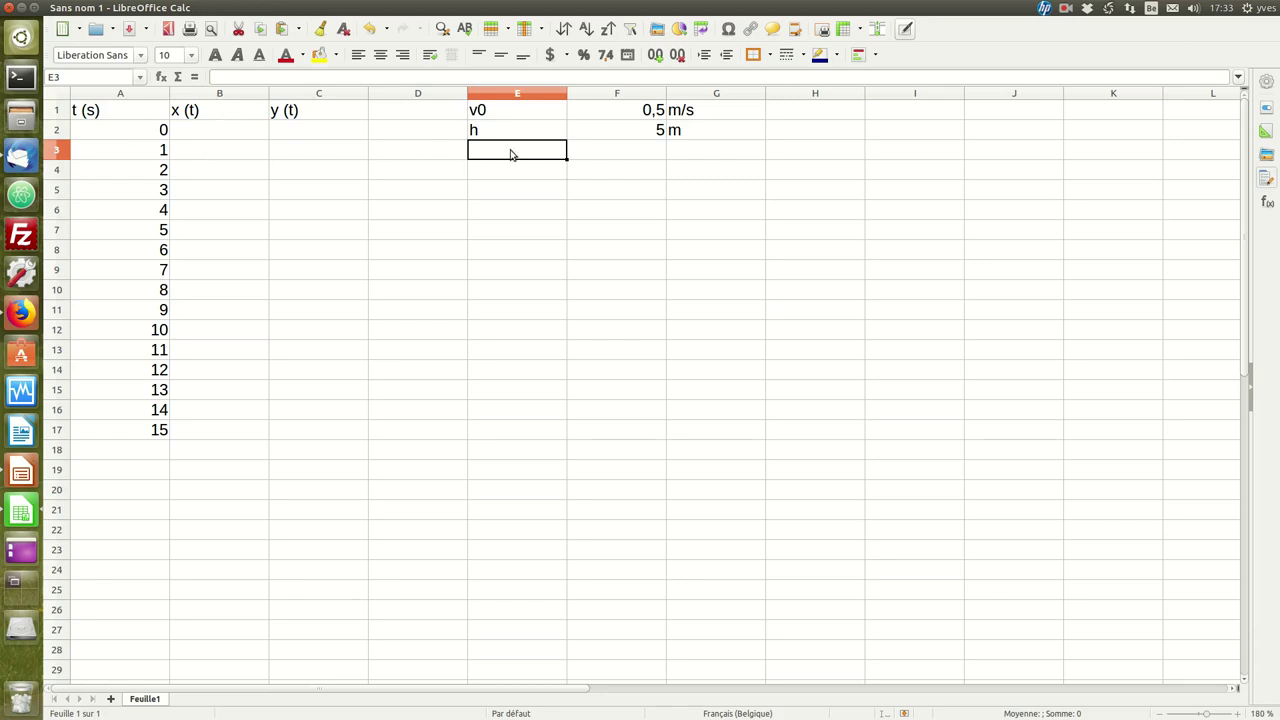
# Step: Enter the gravity parameter in E3:G3 as g, 9,81 and m/s²
pyautogui.write('g')
pyautogui.press('Tab')
pyautogui.write('9')
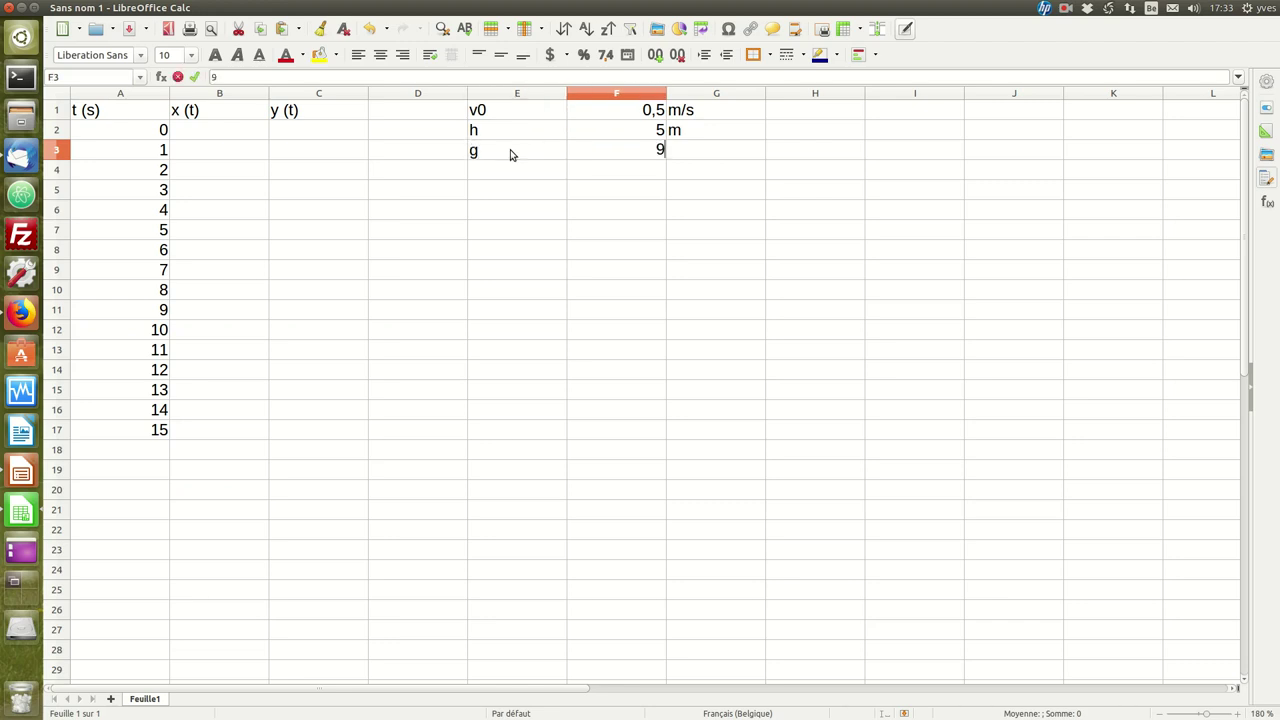
pyautogui.write(',81')
pyautogui.press('Tab')
pyautogui.write('m')
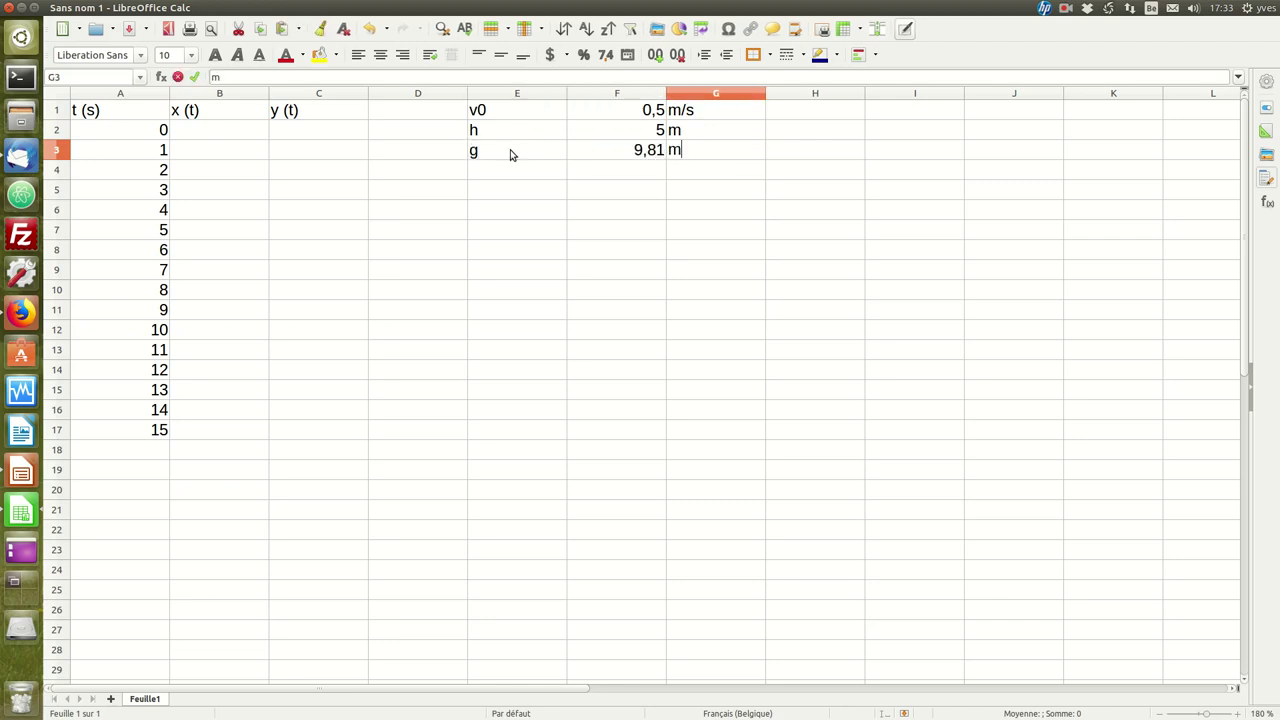
pyautogui.write('/s²')
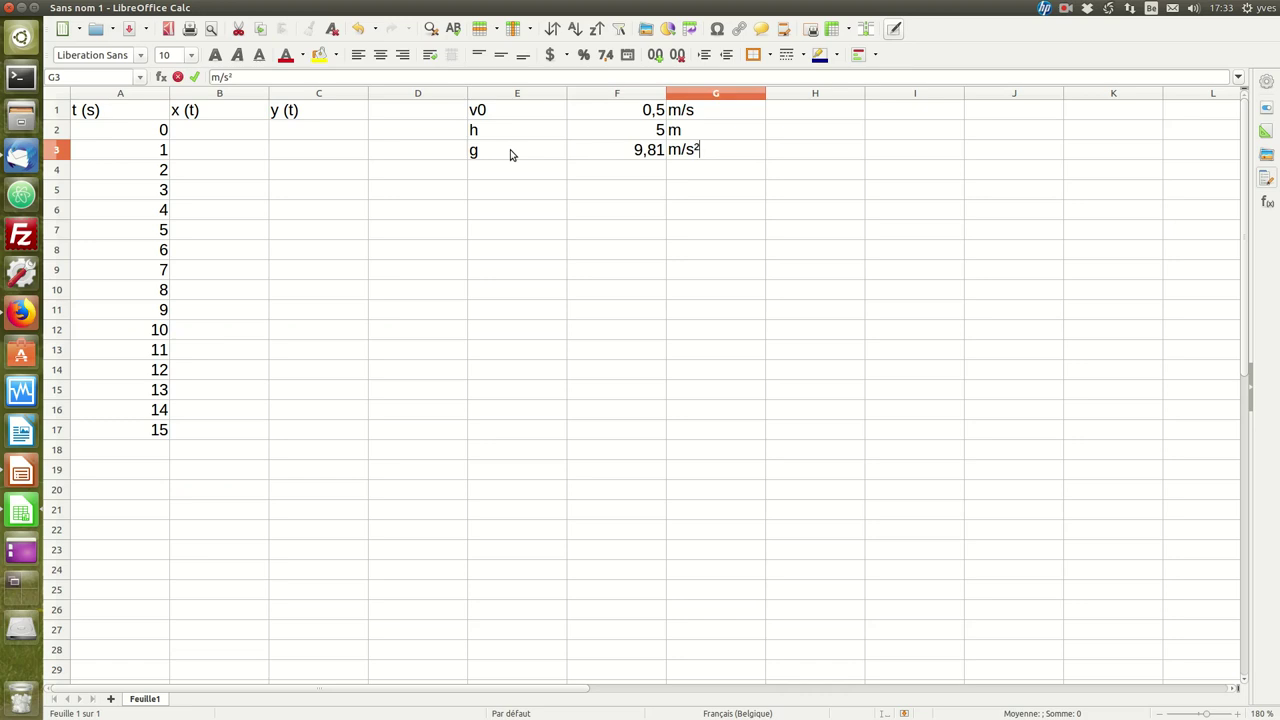
pyautogui.press('Return')
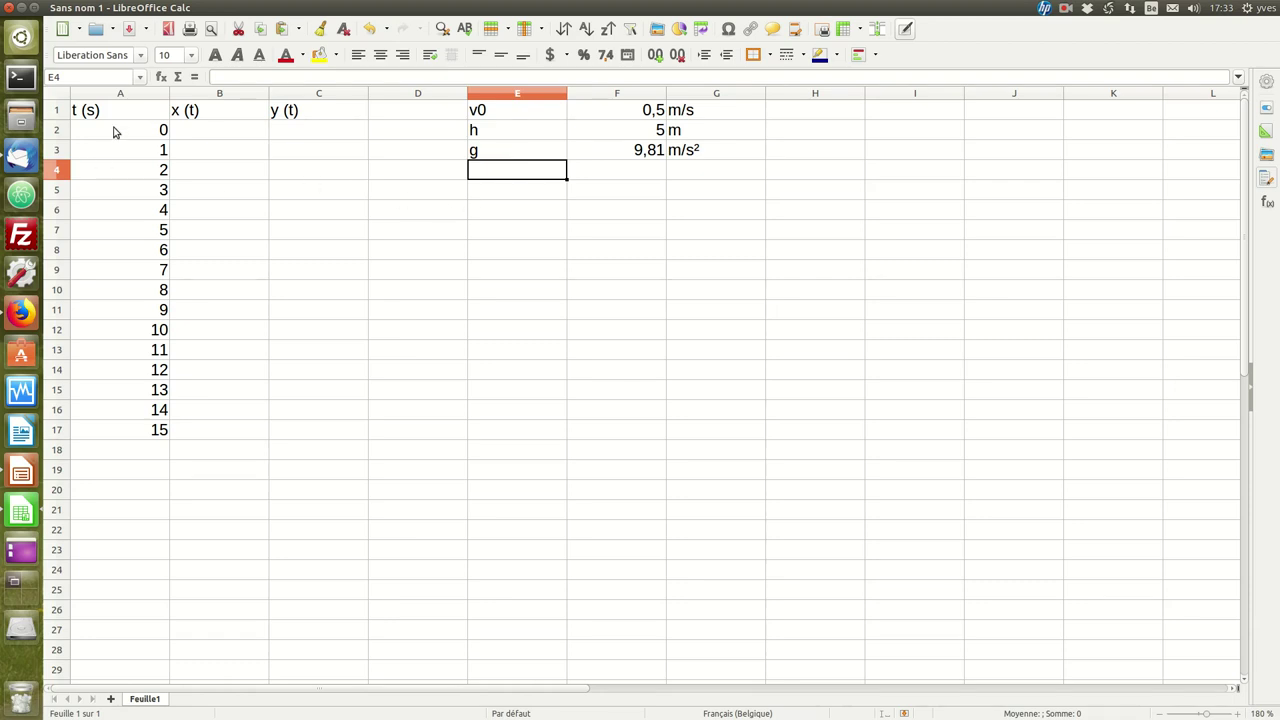
# Step: Define the name t for the time column range A1:A17
pyautogui.moveTo(128, 111); pyautogui.dragTo(128, 444)
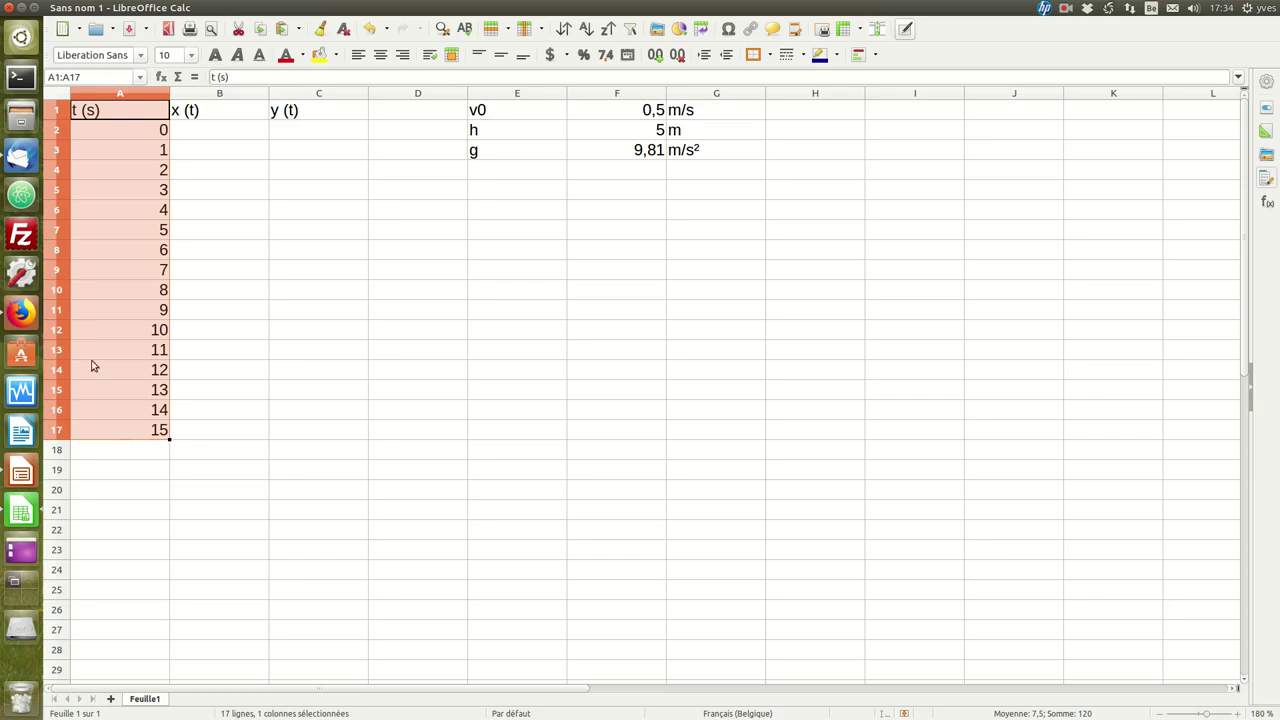
pyautogui.click(56, 76)
pyautogui.write('t')
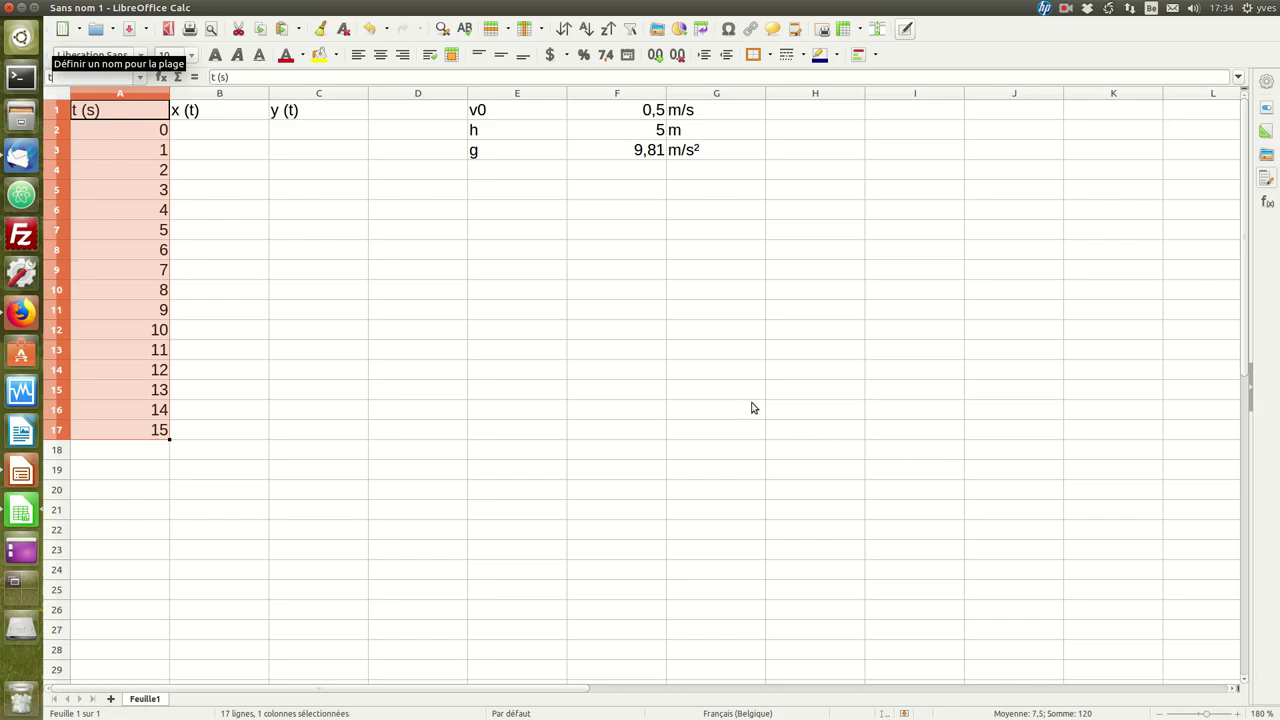
pyautogui.press('Return')
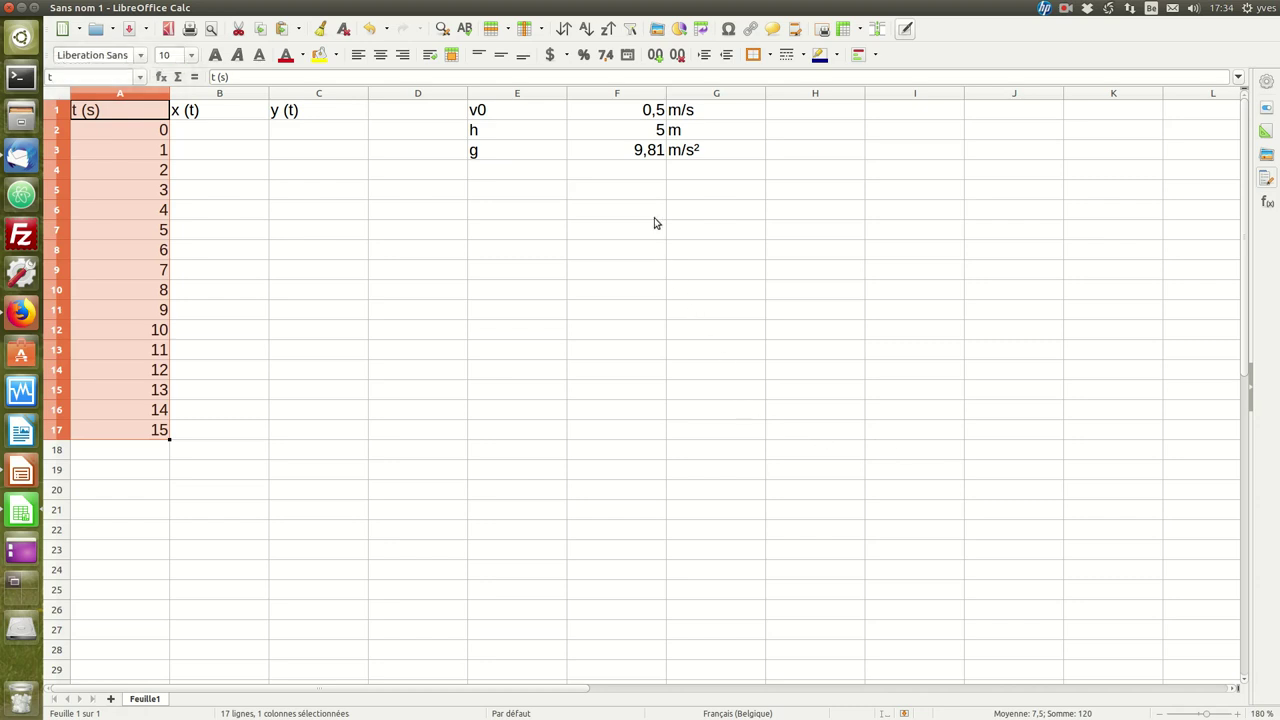
# Step: Define the name v0 for the initial velocity value in cell F1
pyautogui.click(629, 117)
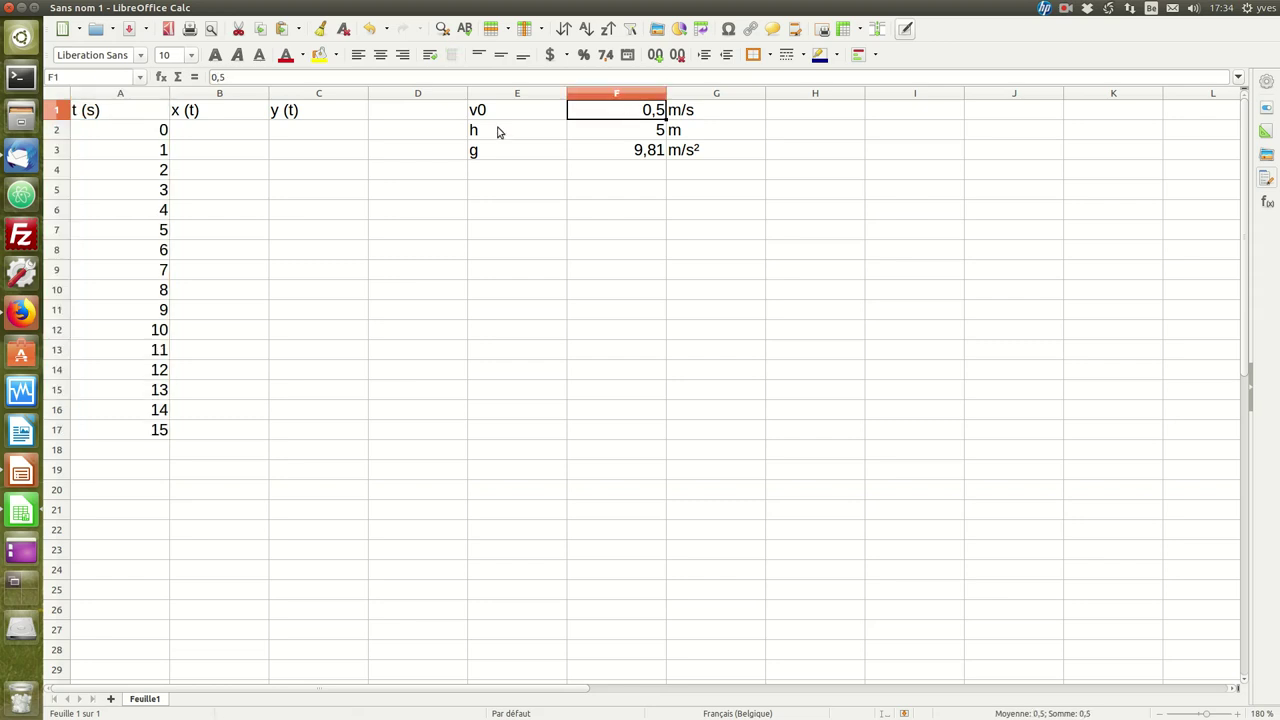
pyautogui.click(97, 77)
pyautogui.click(97, 77)
pyautogui.press('BackSpace')
pyautogui.press('BackSpace')
pyautogui.write('v0')
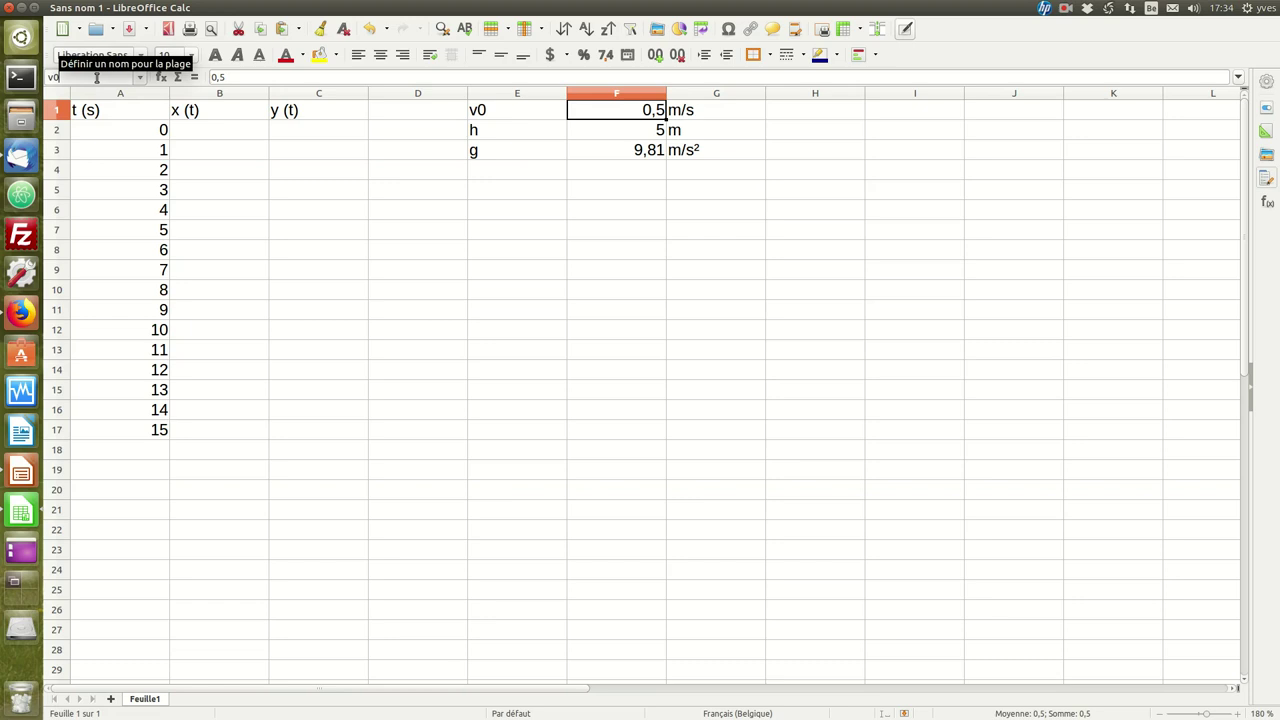
# Step: Define the name h for the height value in cell F2
pyautogui.click(630, 133)
pyautogui.click(89, 79)
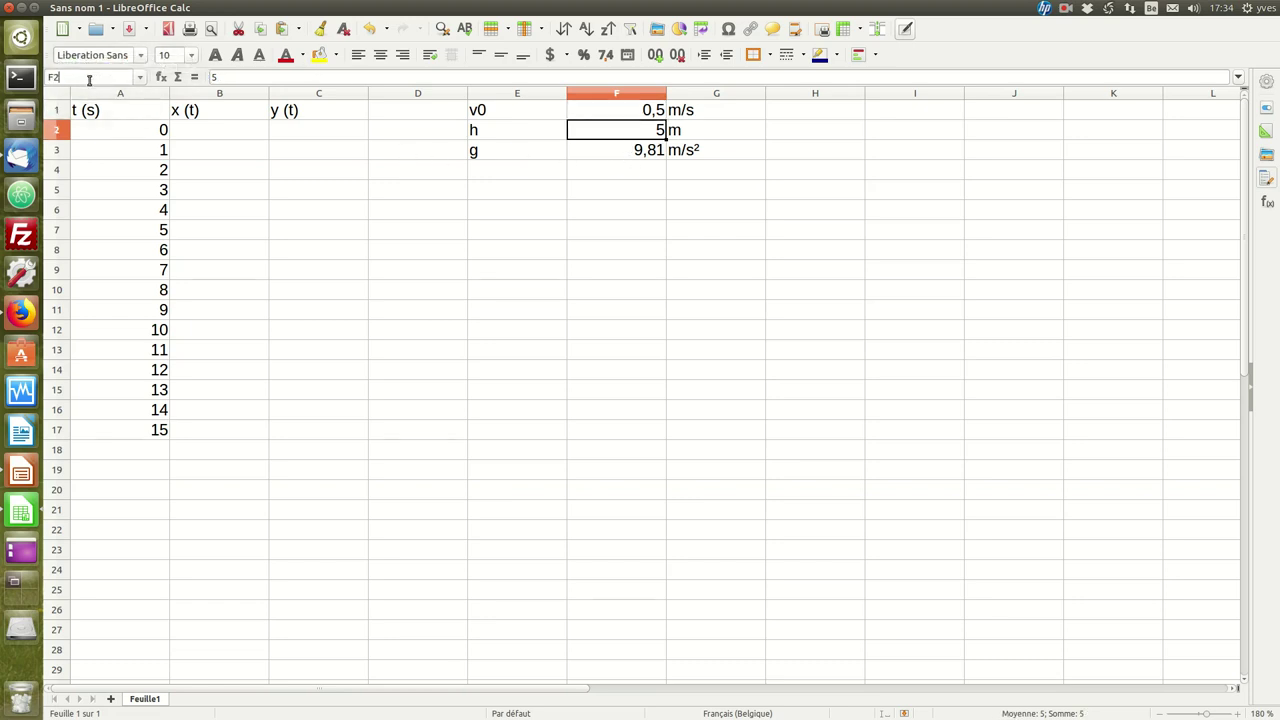
pyautogui.press('BackSpace')
pyautogui.press('BackSpace')
pyautogui.write('h')
# Step: Define the name g for the gravity value in cell F3
pyautogui.click(612, 152)
pyautogui.click(79, 79)
pyautogui.write('g')
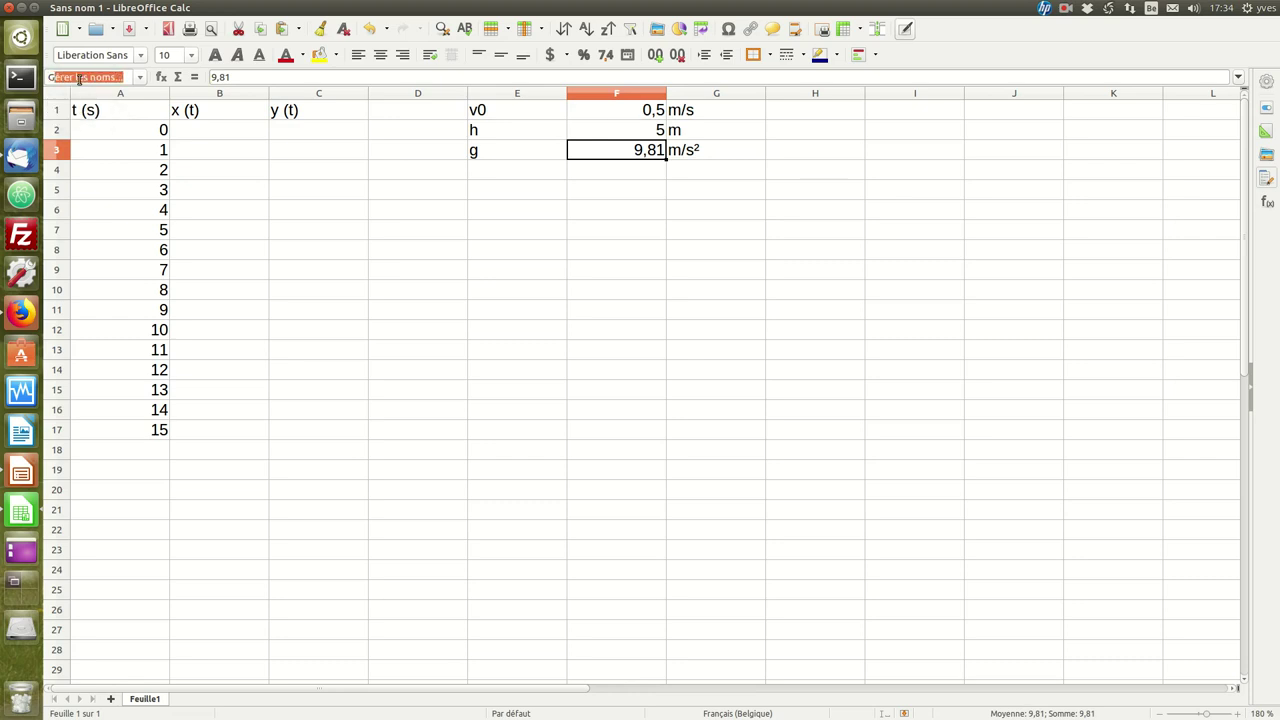
pyautogui.write('g')
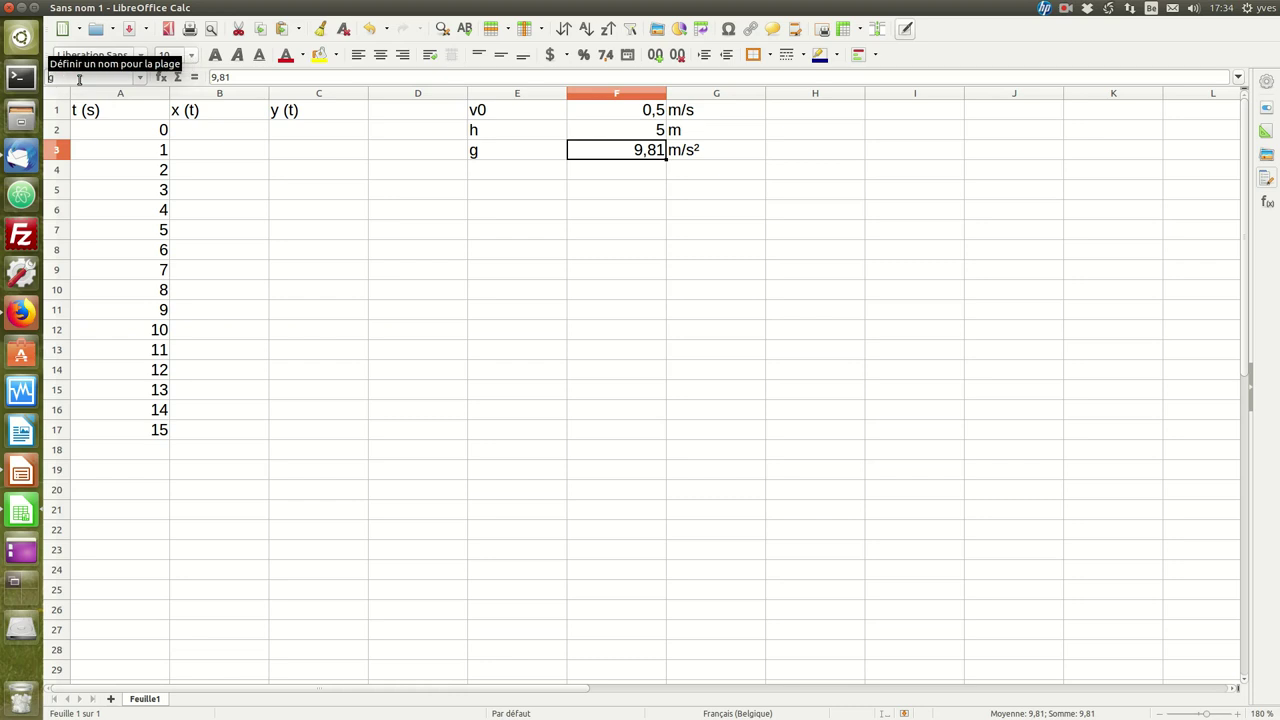
pyautogui.press('Home')
pyautogui.press('Delete')
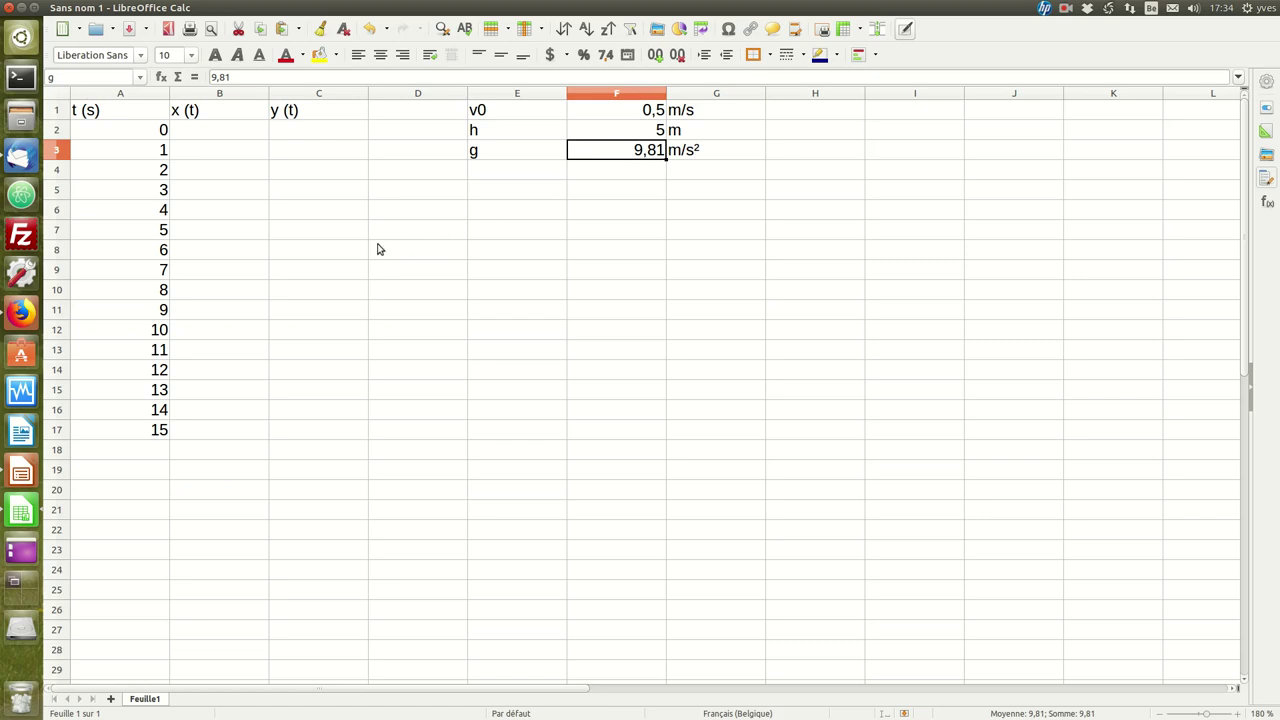
# Step: Enter the formula =v0*A2 in cell B2 for the first x(t) value
pyautogui.click(216, 133)
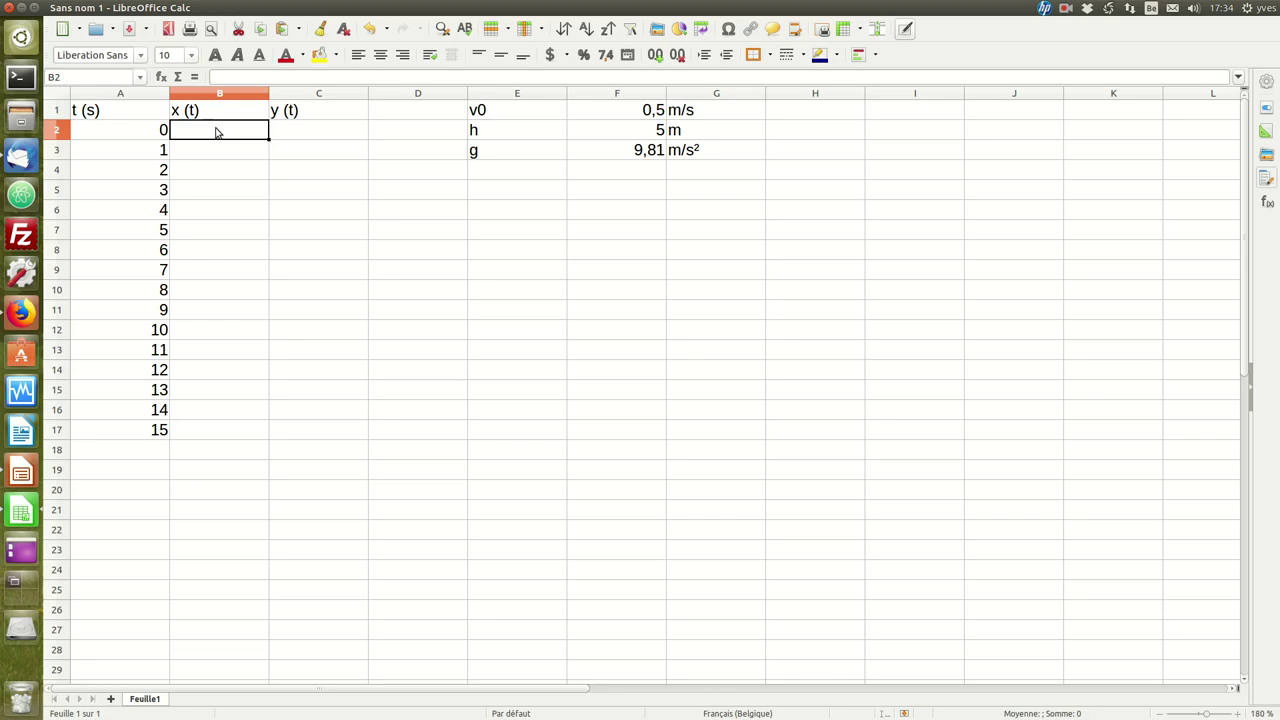
pyautogui.write('=')
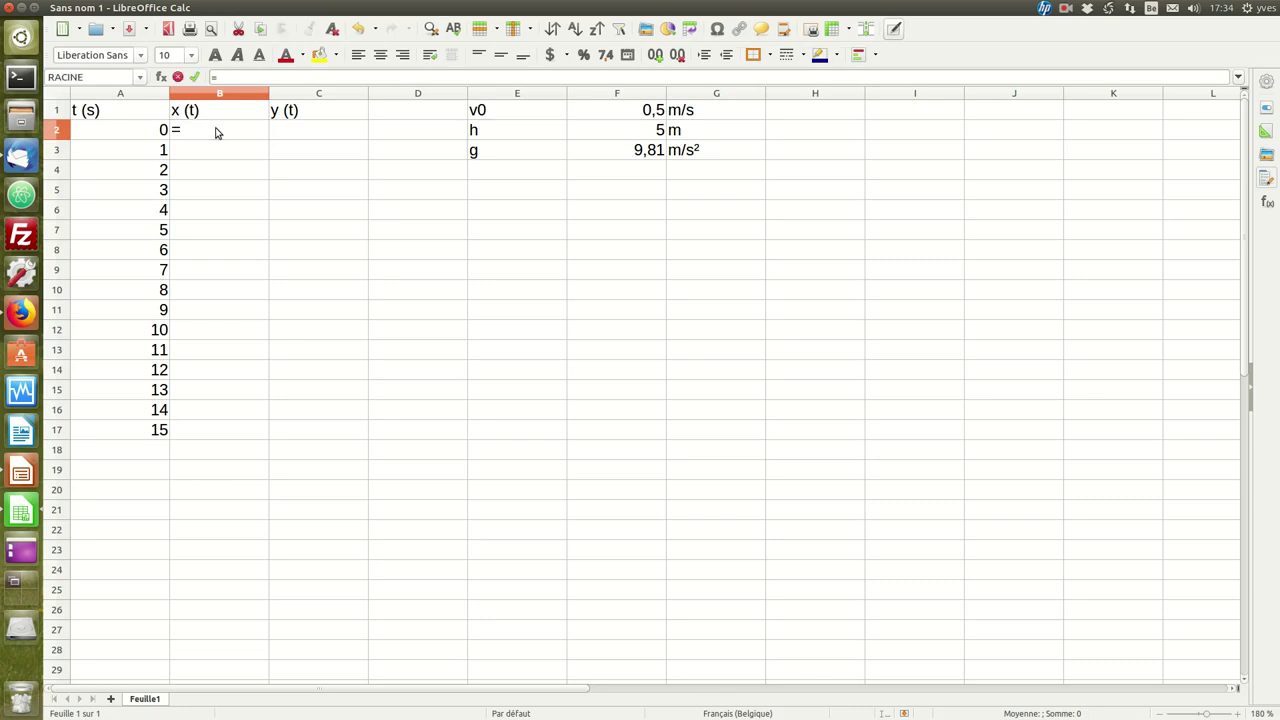
pyautogui.write('v0')
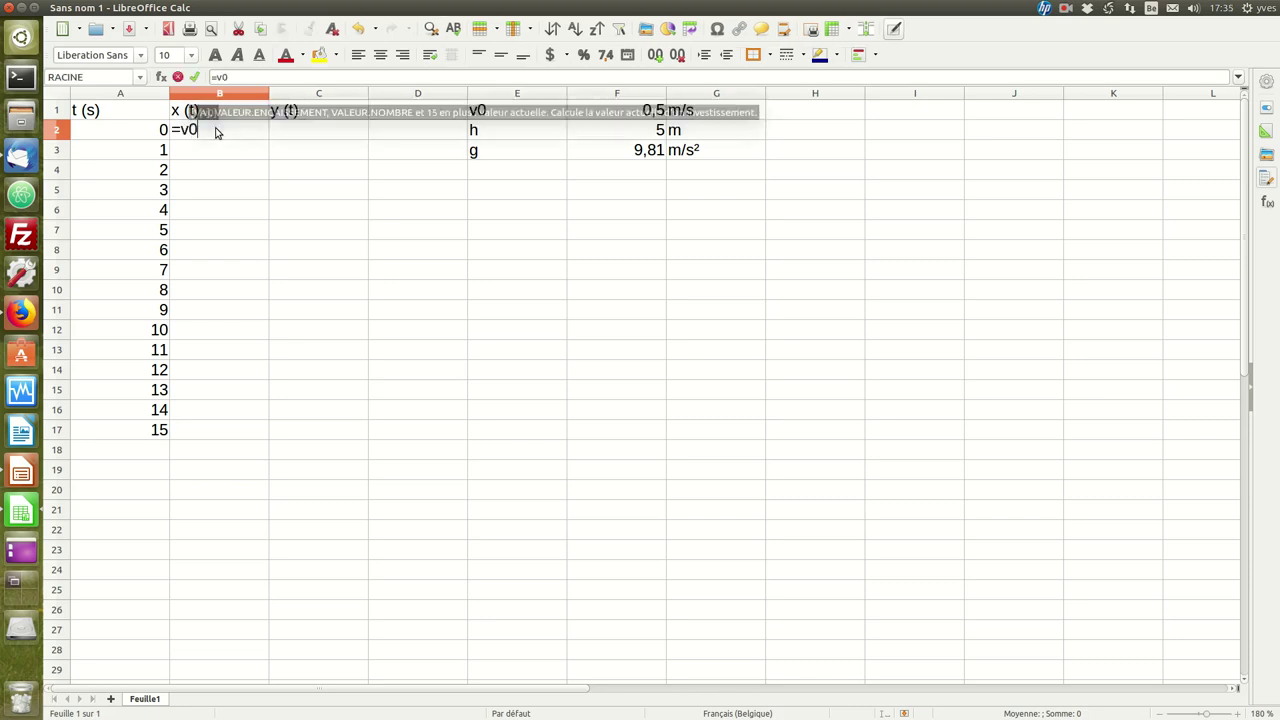
pyautogui.write('*')
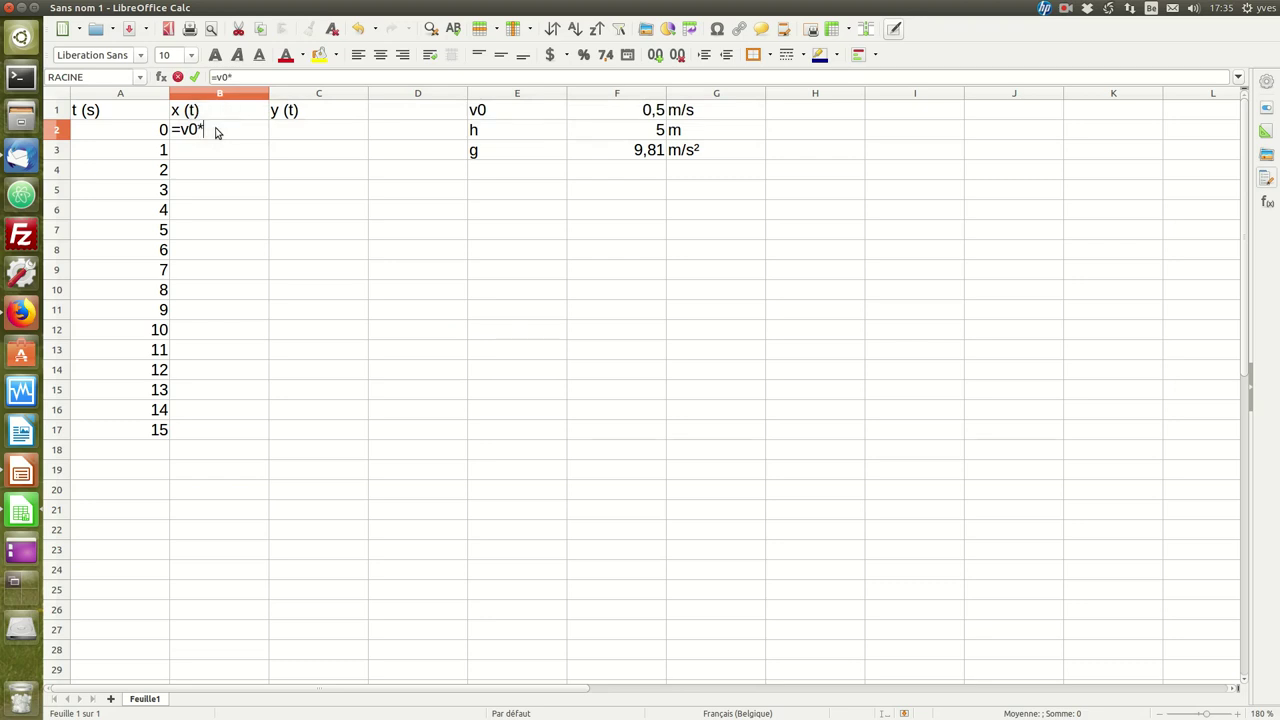
pyautogui.press('Left')
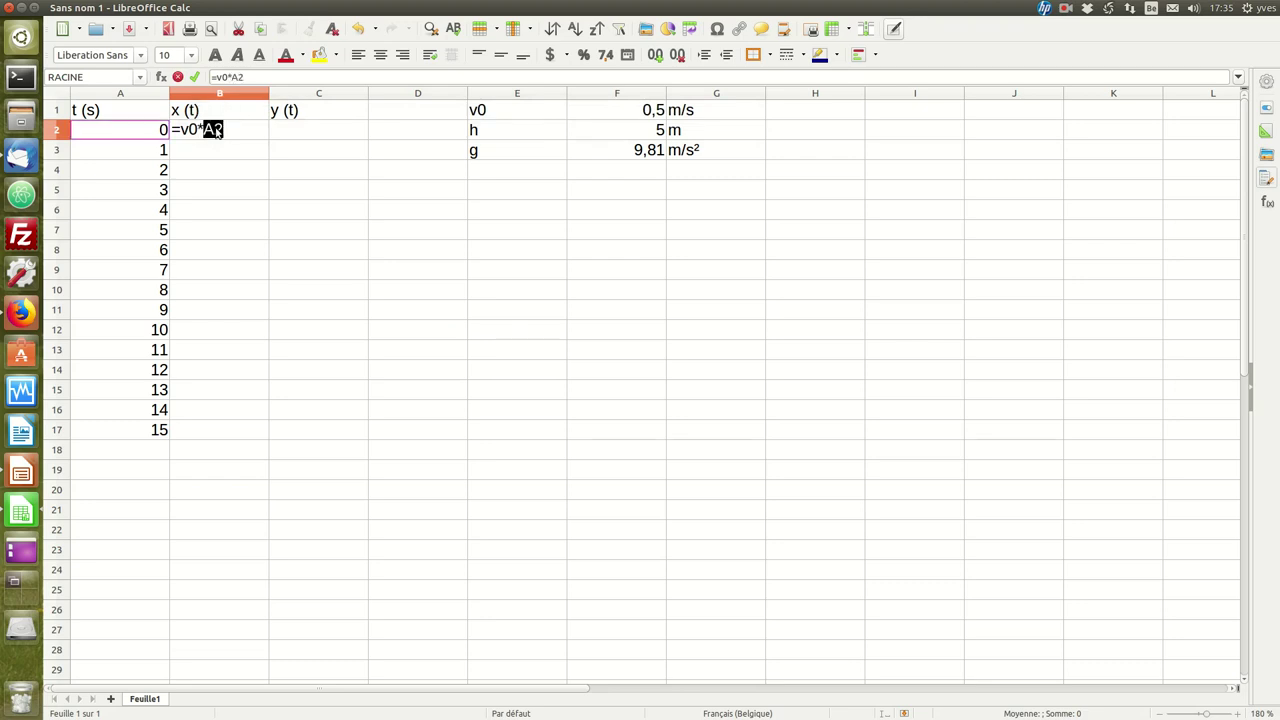
pyautogui.press('Return')
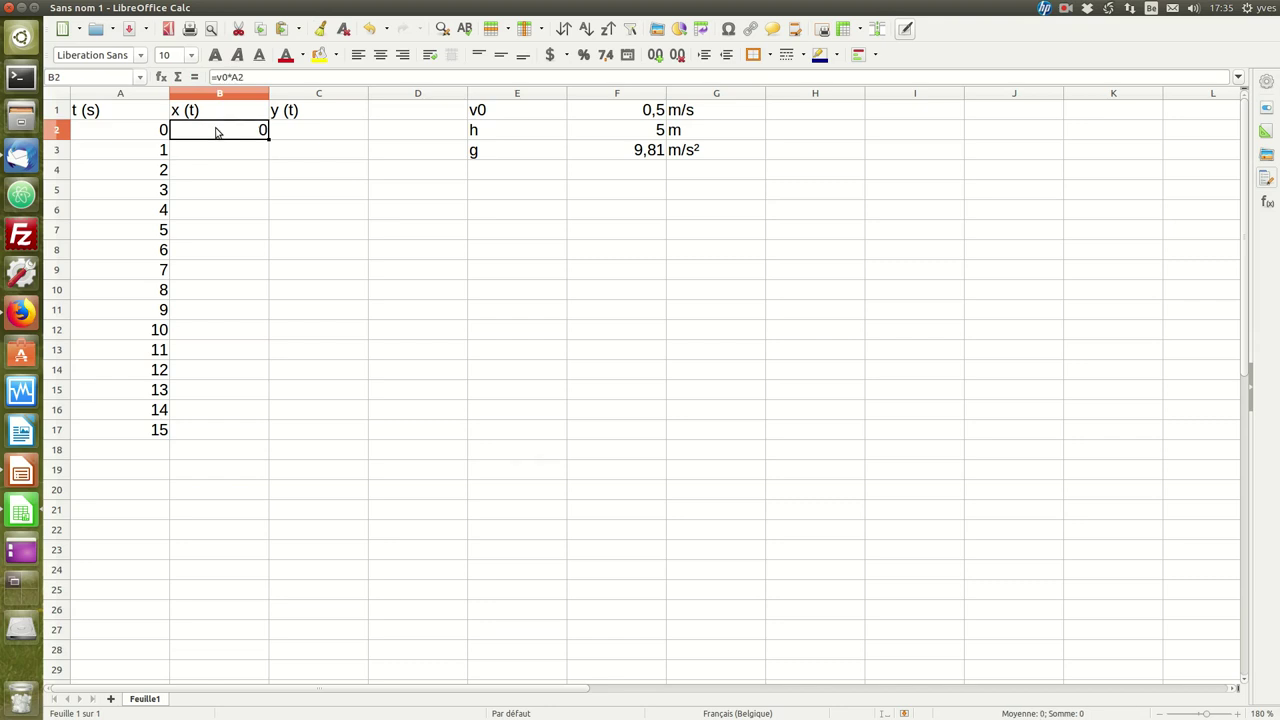
# Step: Replace the A2 reference in cell B2's formula with the name t, making it =v0*t
pyautogui.click(247, 79)
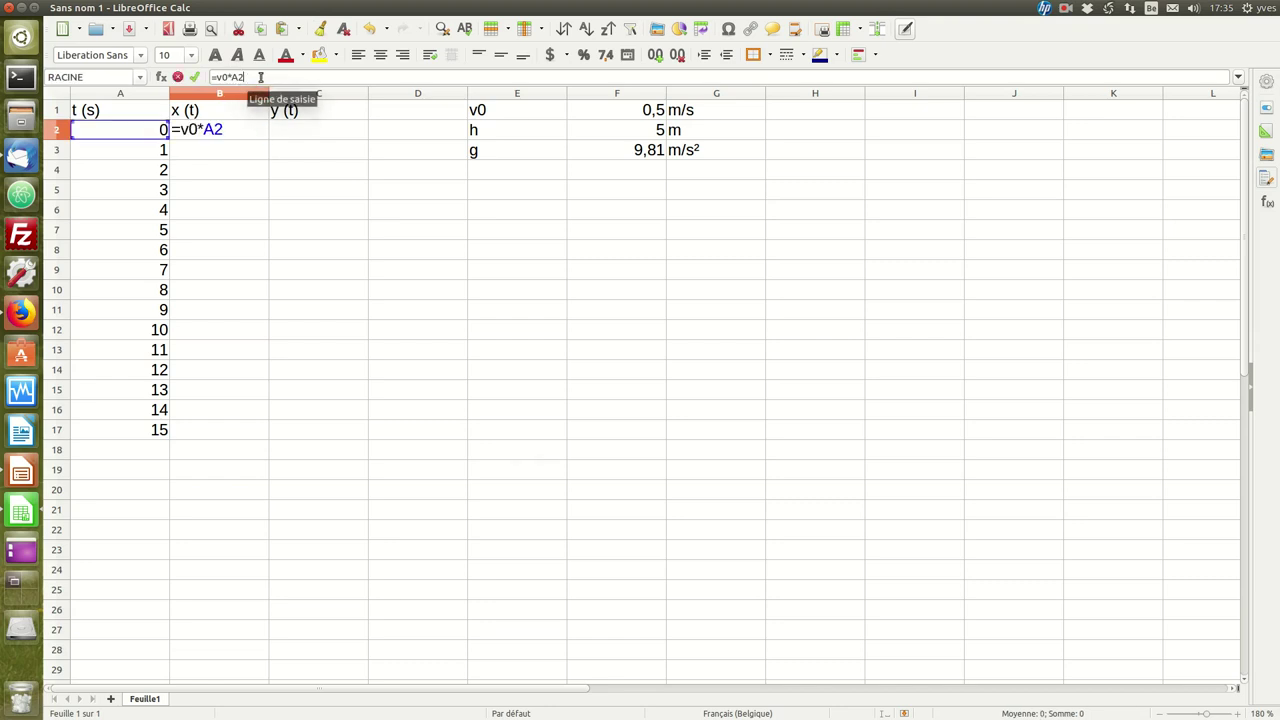
pyautogui.press('BackSpace')
pyautogui.press('BackSpace')
pyautogui.write('T(')
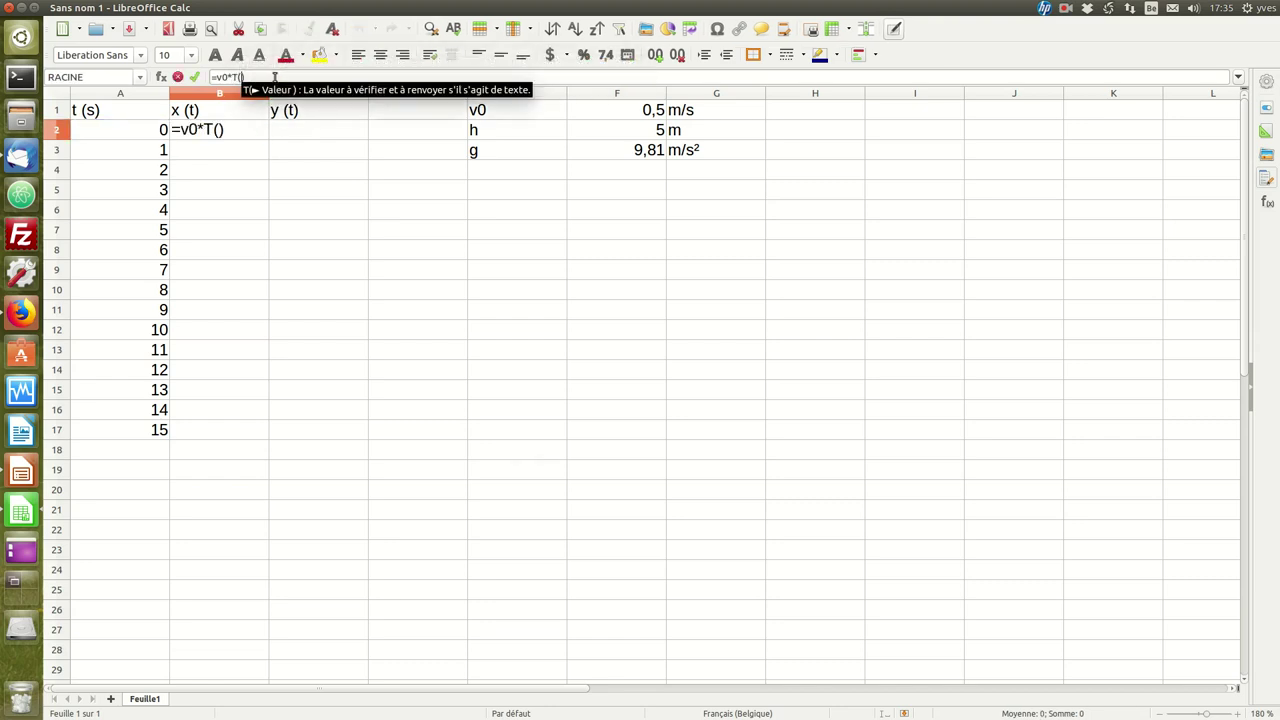
pyautogui.press('BackSpace')
pyautogui.press('BackSpace')
pyautogui.write('t')
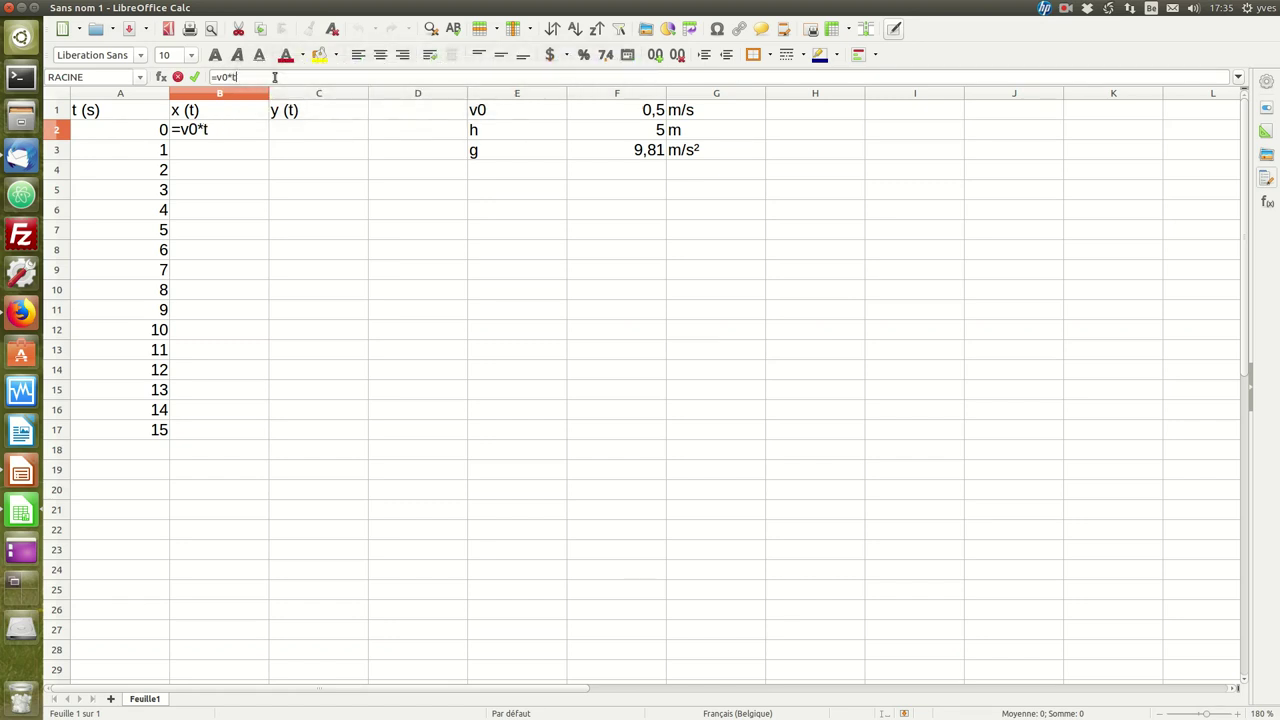
pyautogui.press('Return')
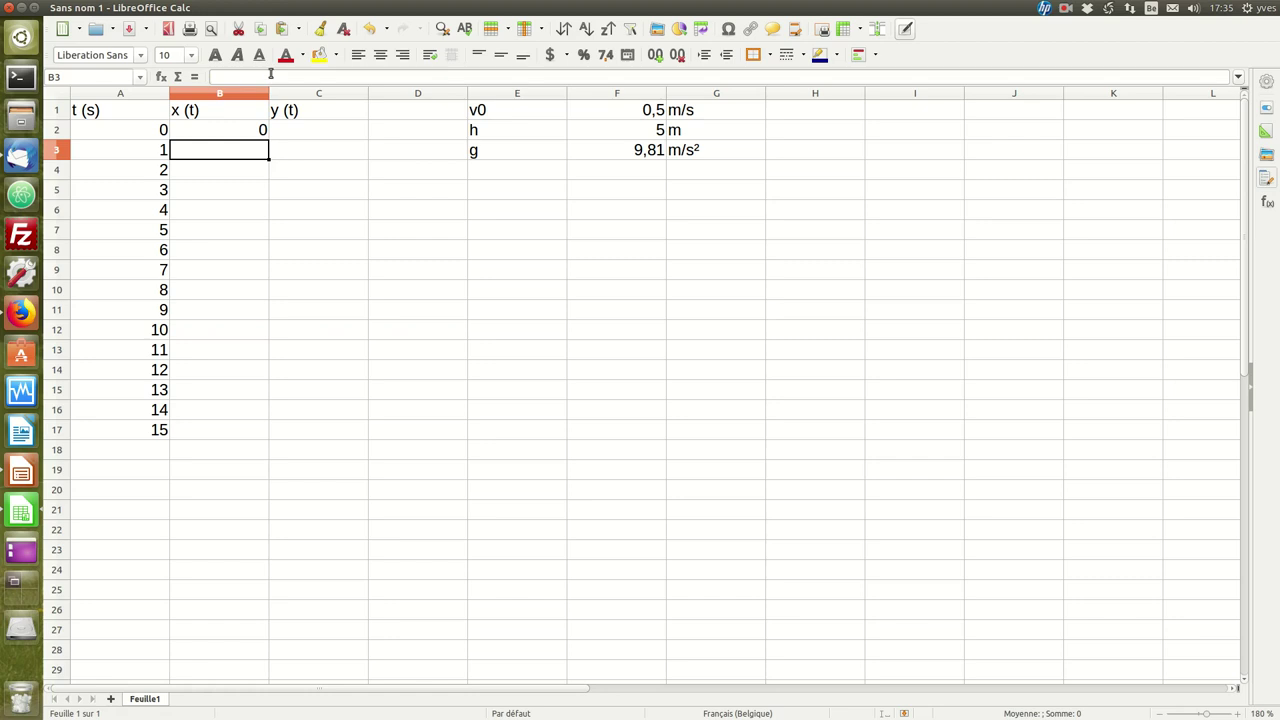
# Step: Fill the x(t) formula from B2 down to B17
pyautogui.click(246, 133)
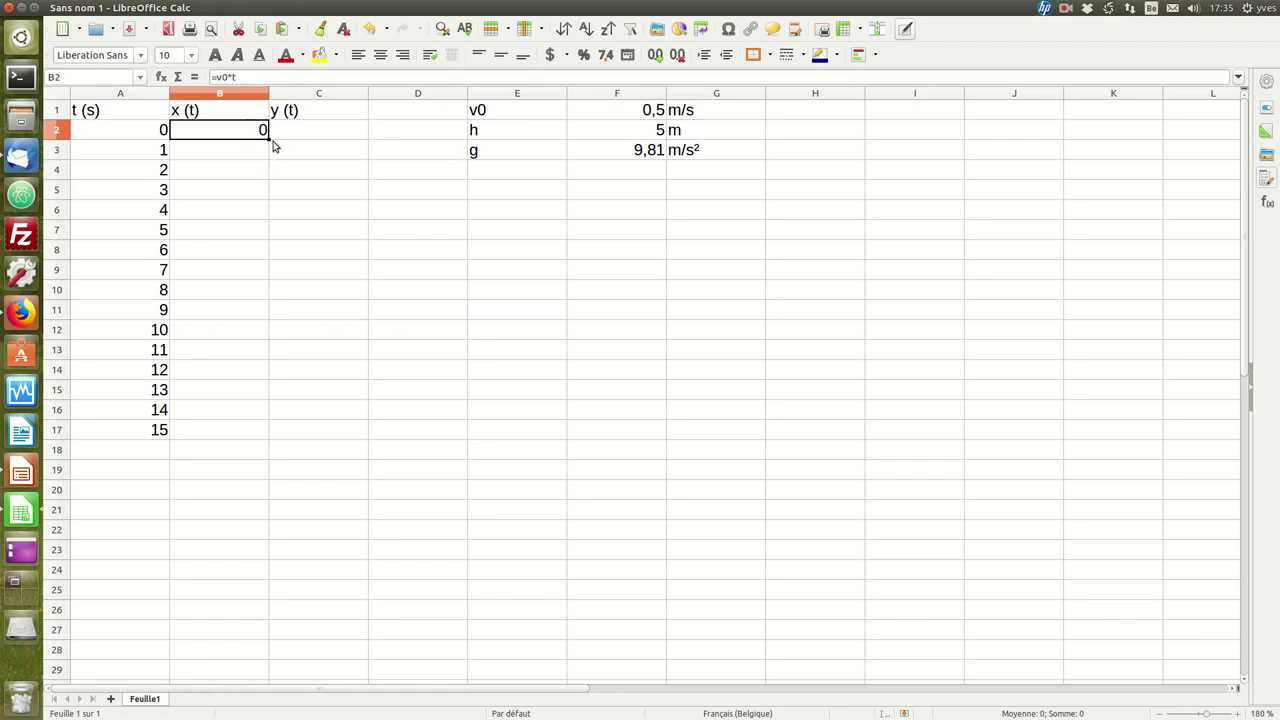
pyautogui.moveTo(268, 137); pyautogui.dragTo(250, 432)
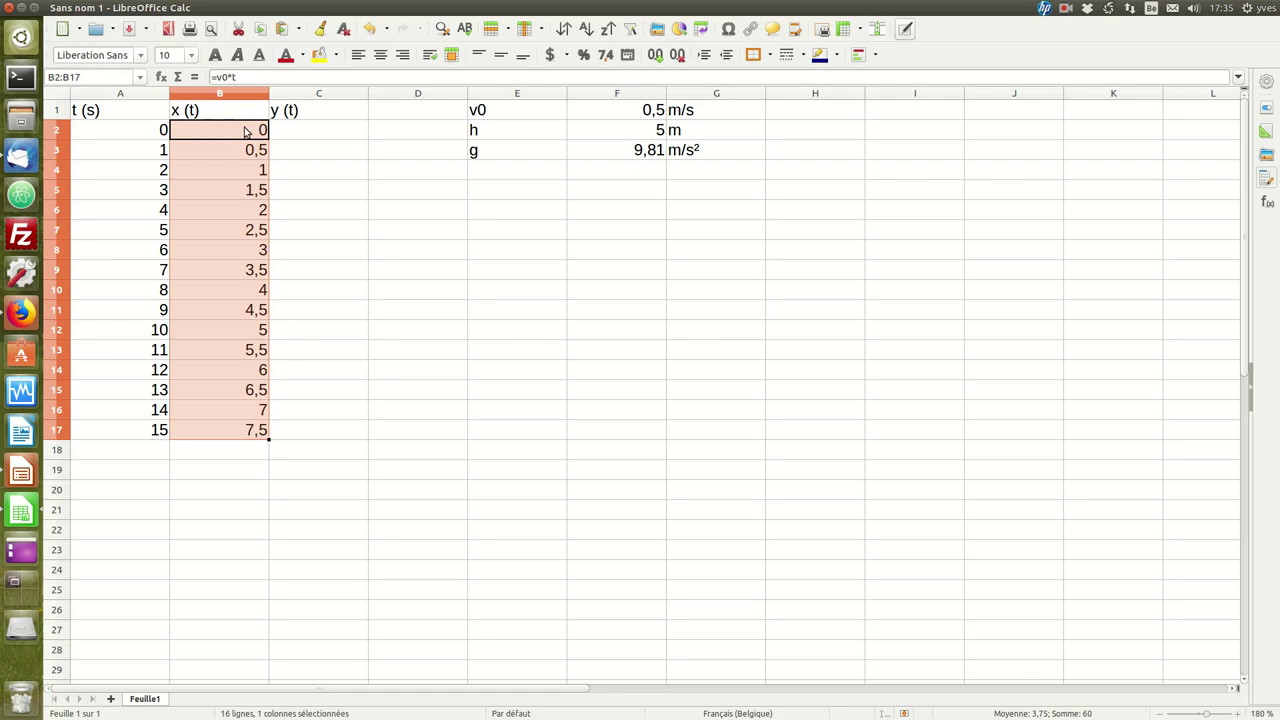
pyautogui.click(220, 134)
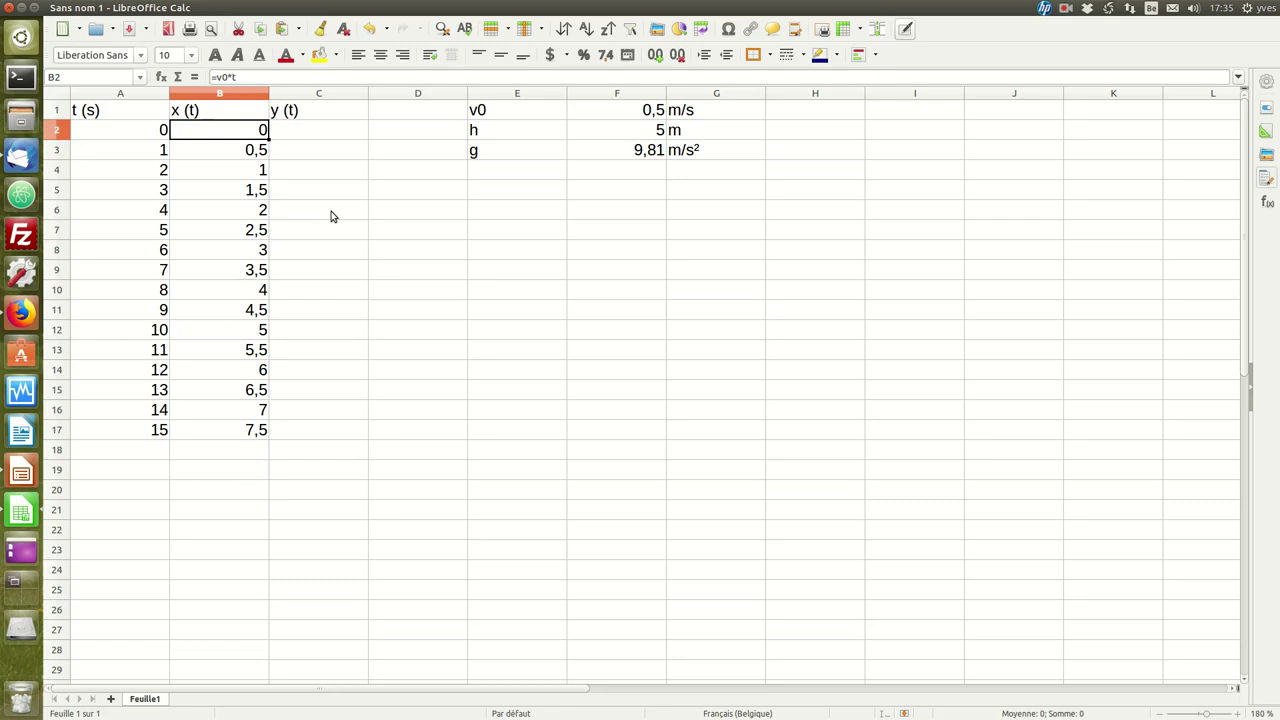
# Step: Enter the formula =h-(g*t^2/2) in cell C2 for the first y(t) value
pyautogui.click(328, 130)
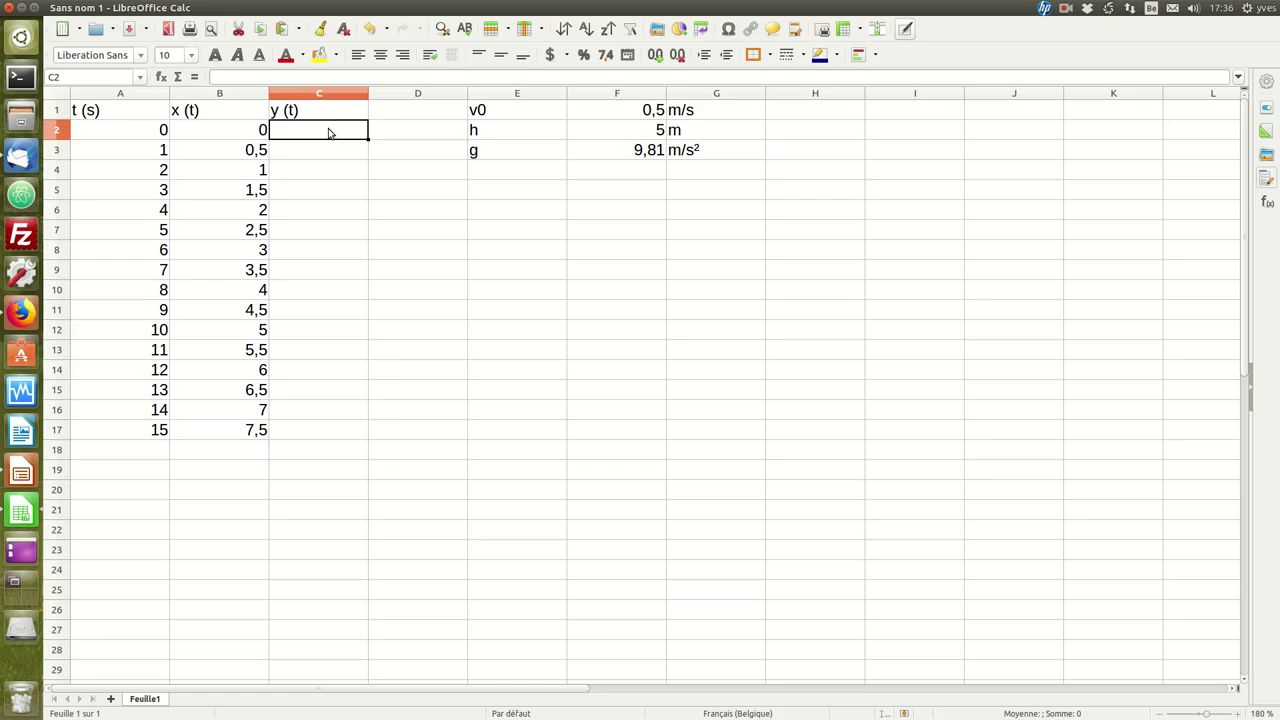
pyautogui.write('=h')
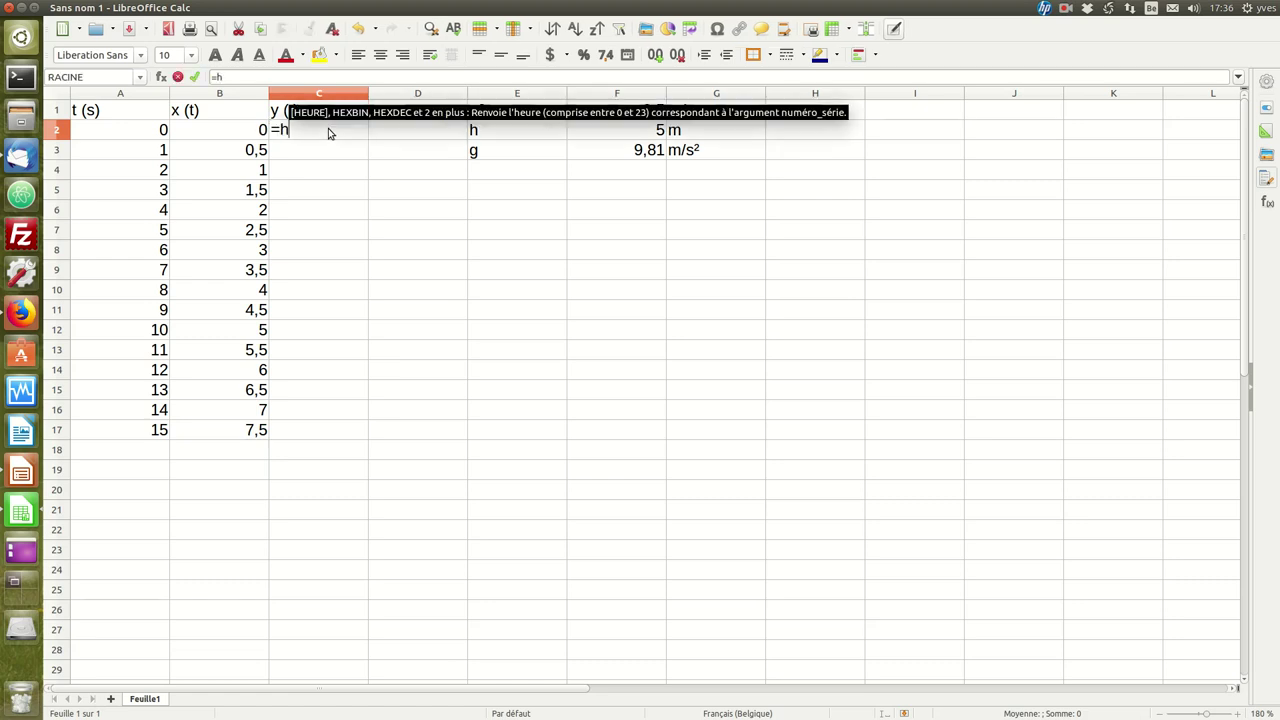
pyautogui.write('-(g')
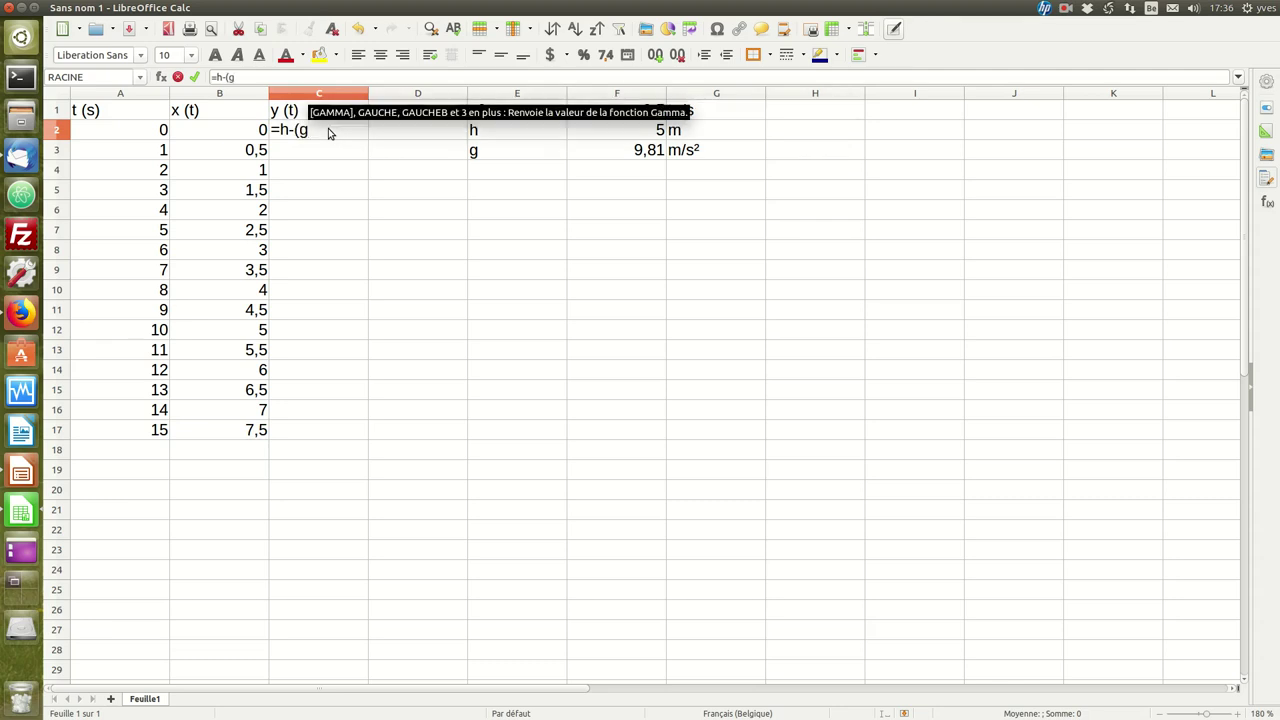
pyautogui.write('*t')
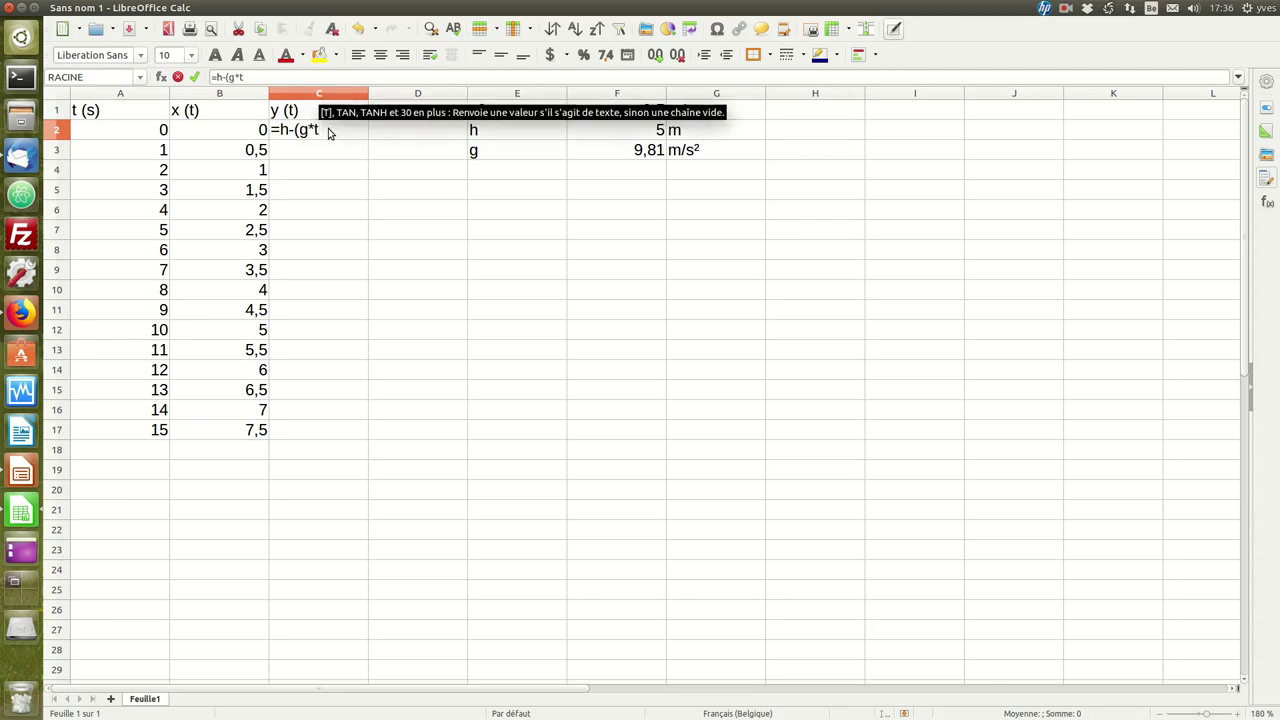
pyautogui.write('^')
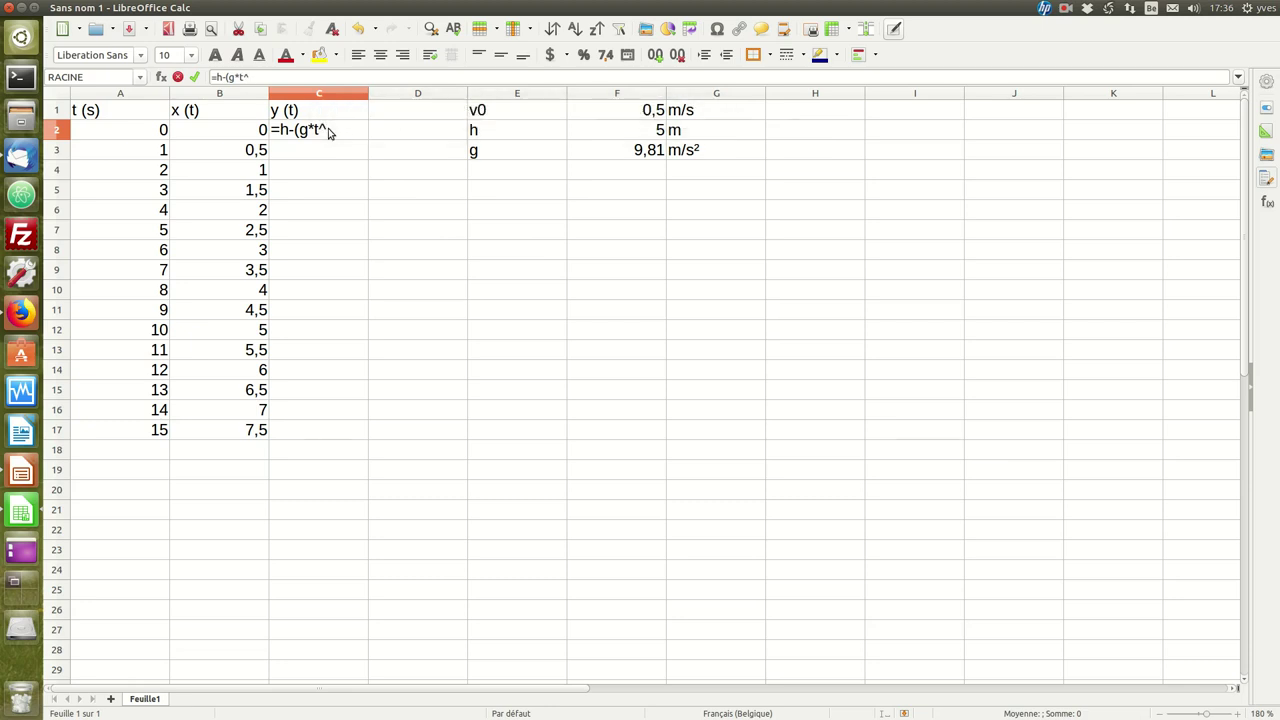
pyautogui.write('2/2)')
pyautogui.press('Return')
# Step: Fill the y(t) formula from C2 down to C17
pyautogui.click(348, 133)
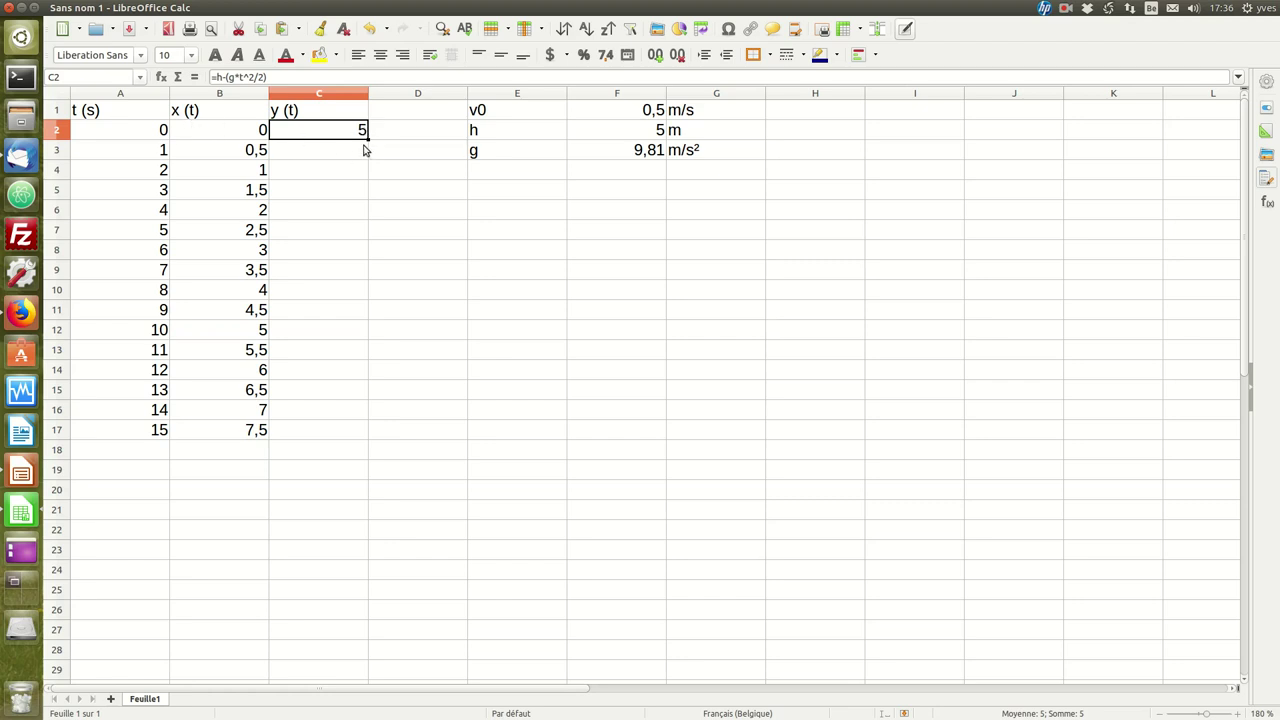
pyautogui.moveTo(368, 140); pyautogui.dragTo(361, 450)
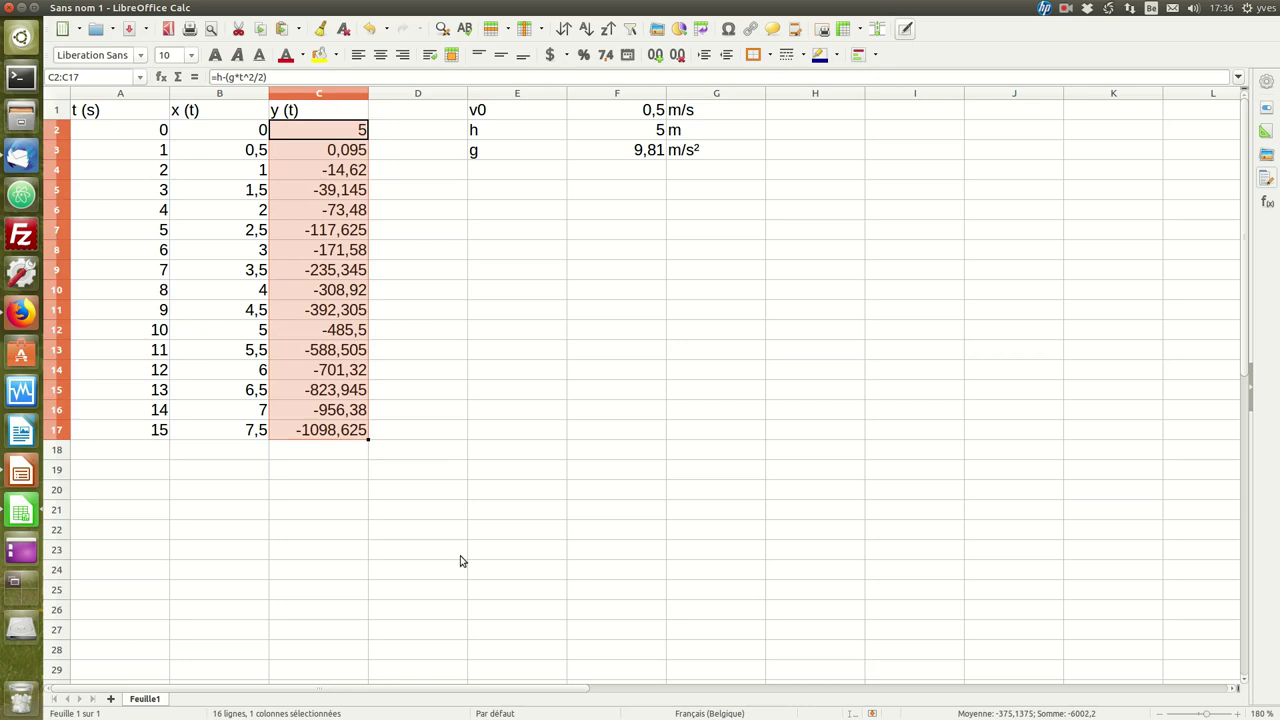
pyautogui.click(340, 149)
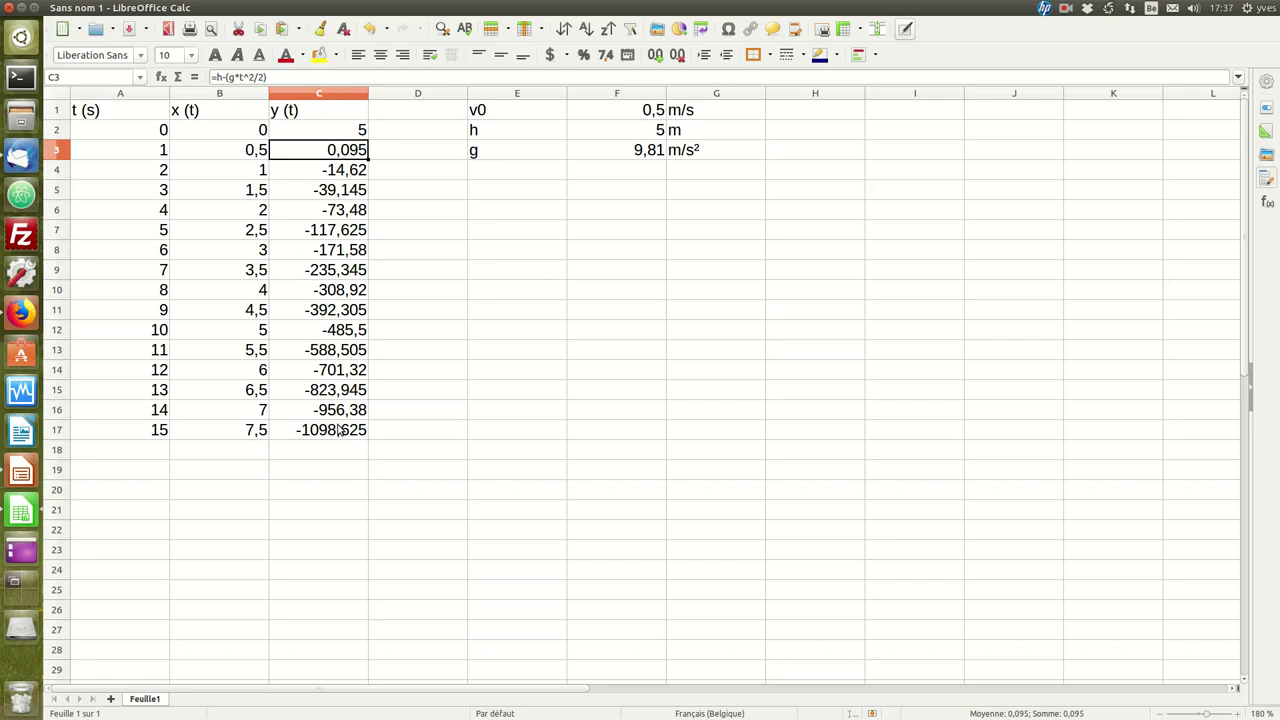
# Step: Set the height h in cell F2 to 1300
pyautogui.click(612, 138)
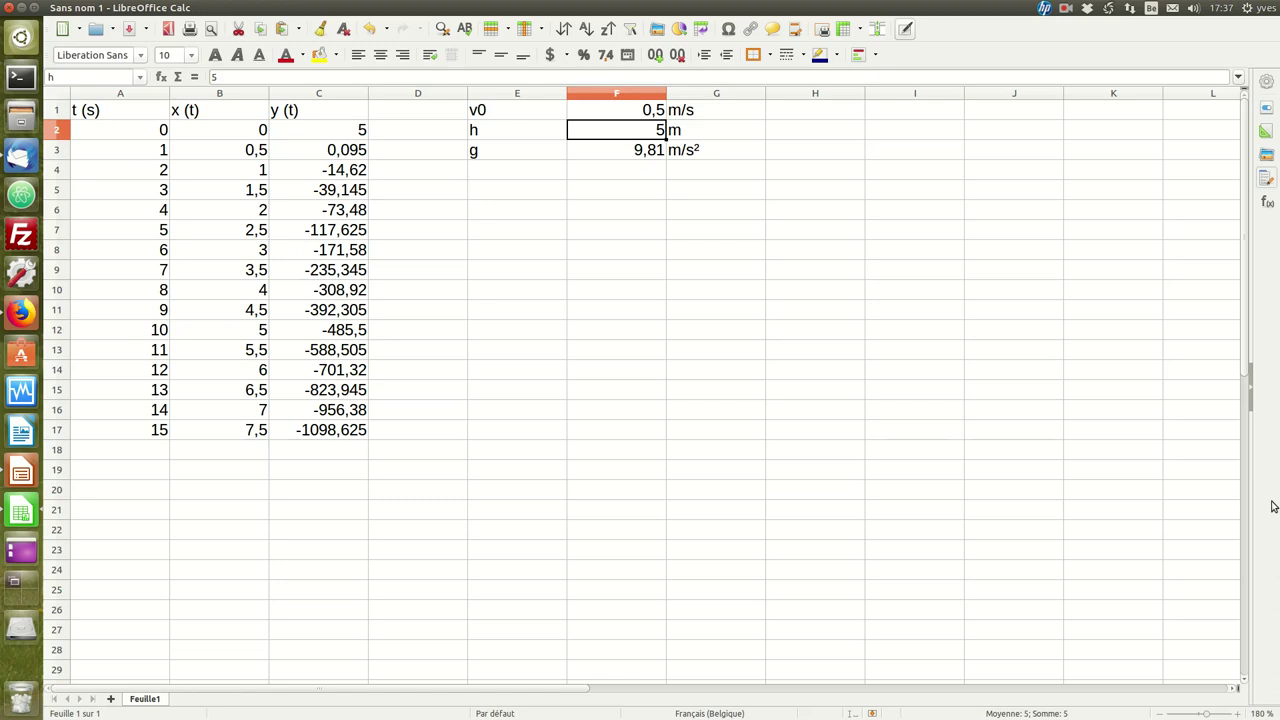
pyautogui.write('1300')
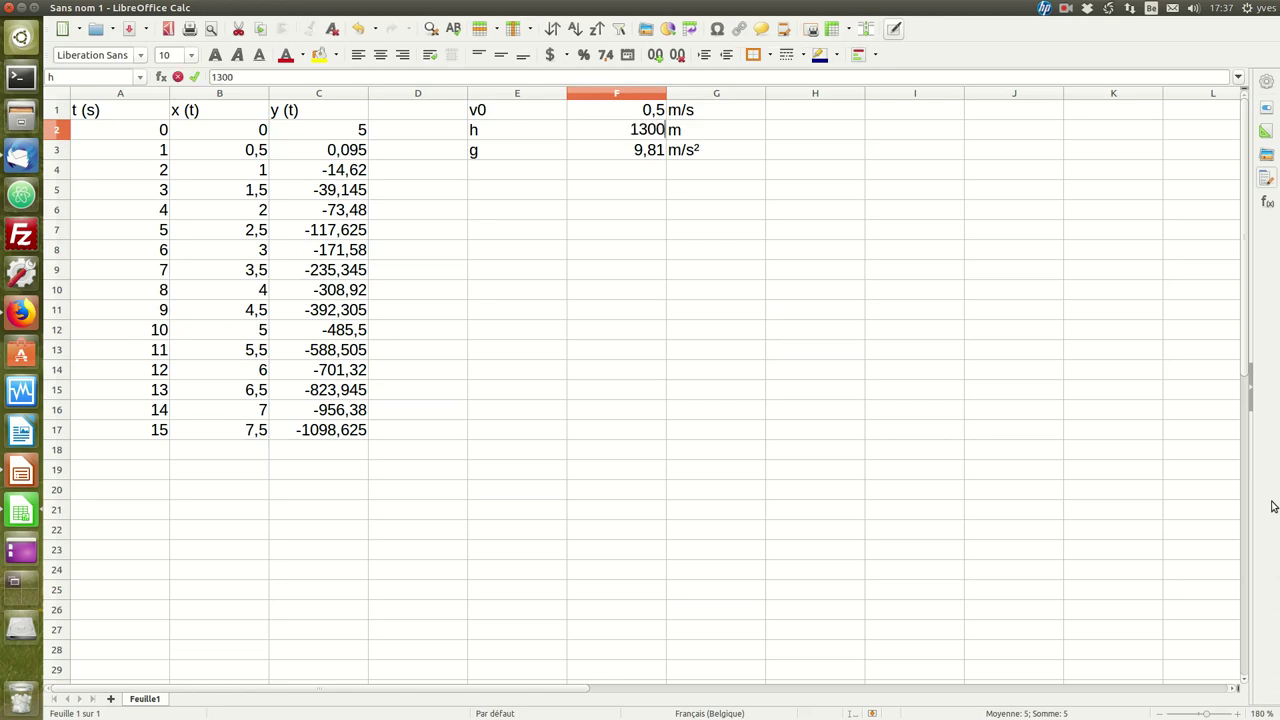
pyautogui.press('Return')
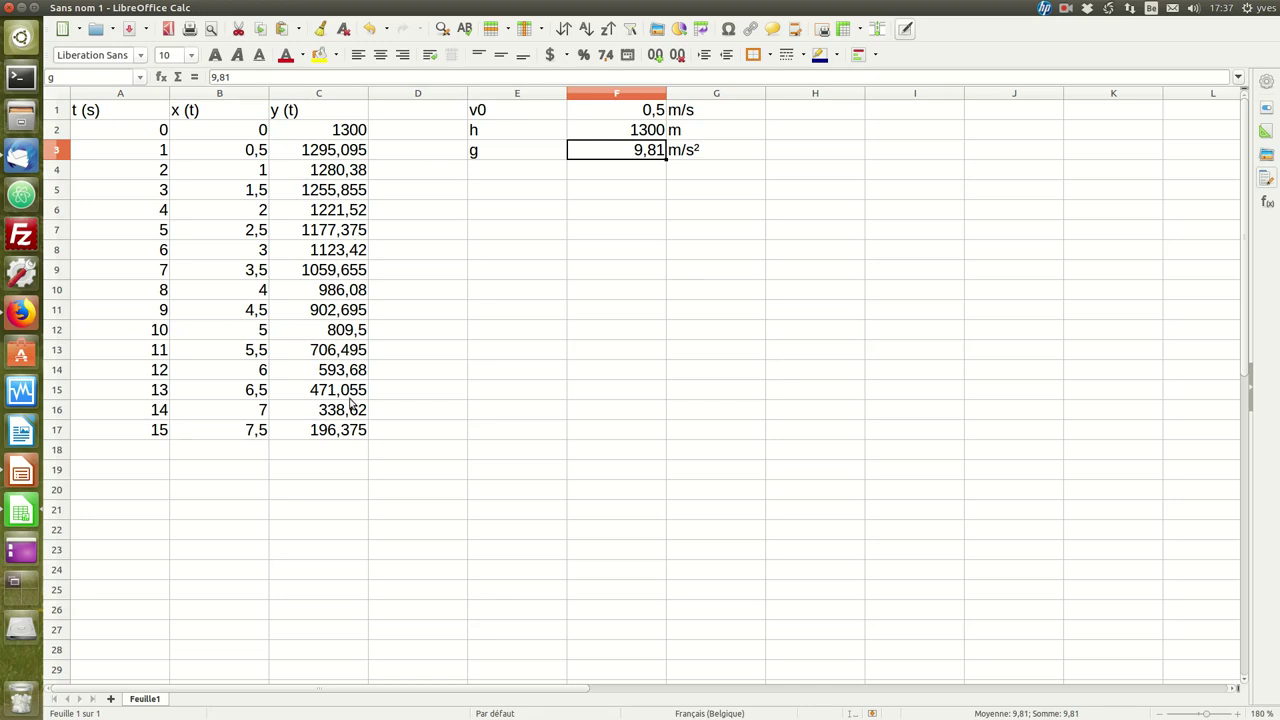
# Step: Extend the table by one row by filling A17:C17 down into row 18
pyautogui.moveTo(145, 430); pyautogui.dragTo(318, 430)
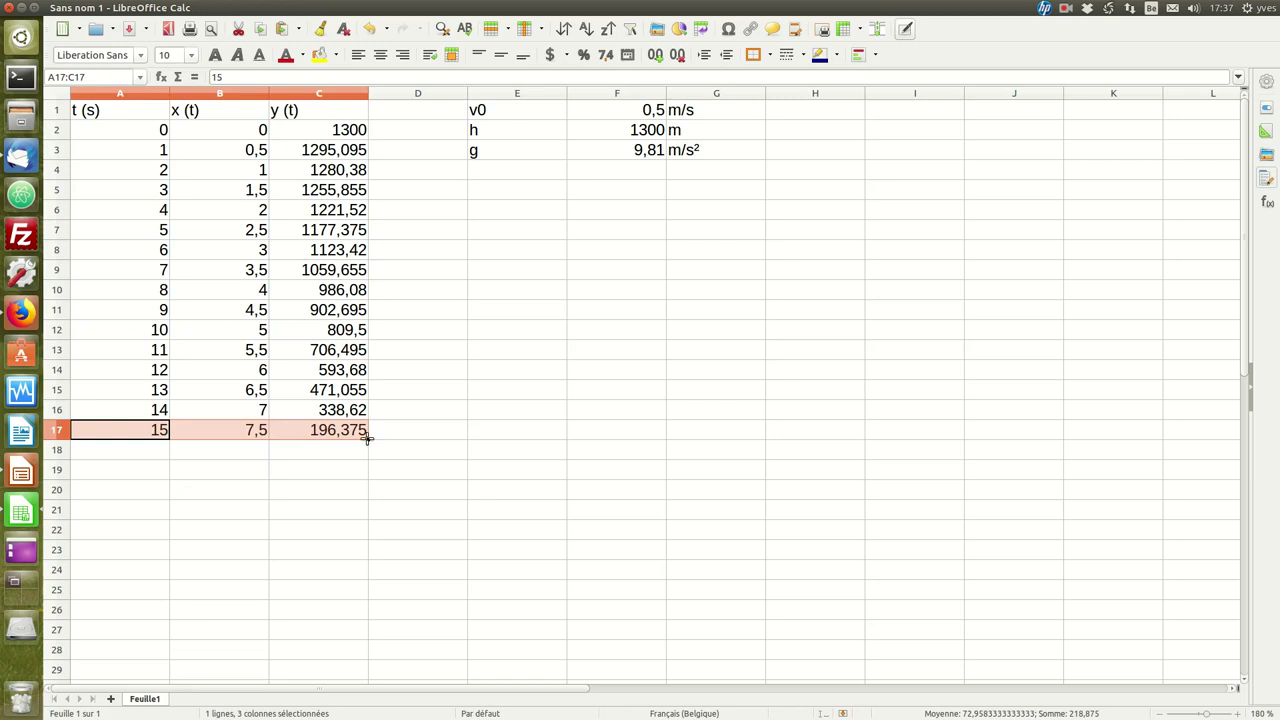
pyautogui.moveTo(368, 438); pyautogui.dragTo(370, 457)
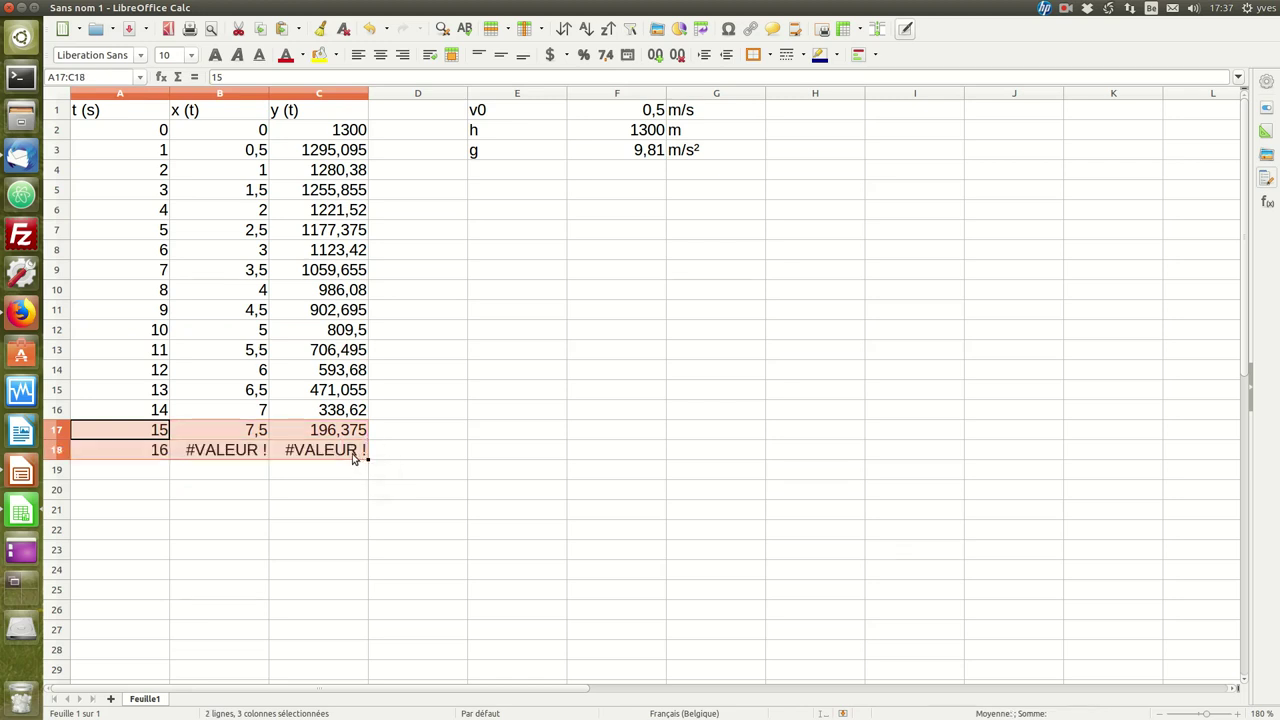
pyautogui.click(350, 434)
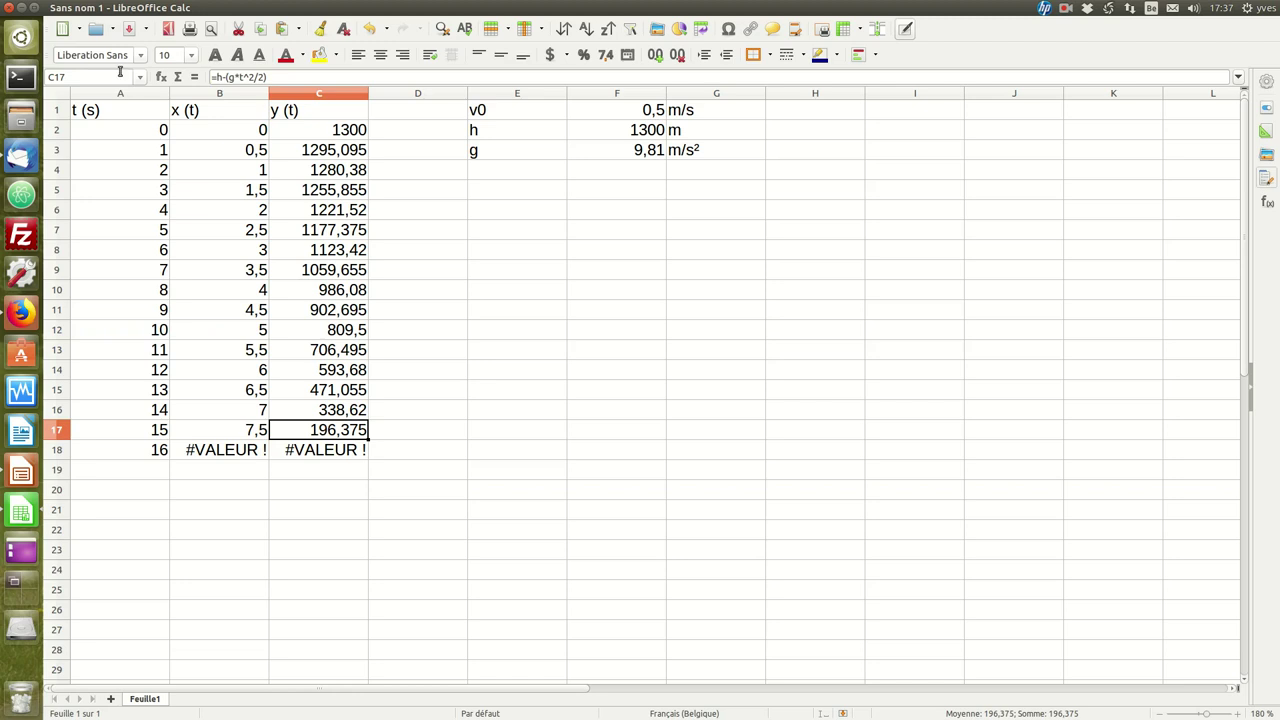
# Step: Change the range of the name t to $Feuille1.$A$1:$A$18 so it covers the added row
pyautogui.click(140, 76)
pyautogui.click(105, 90)
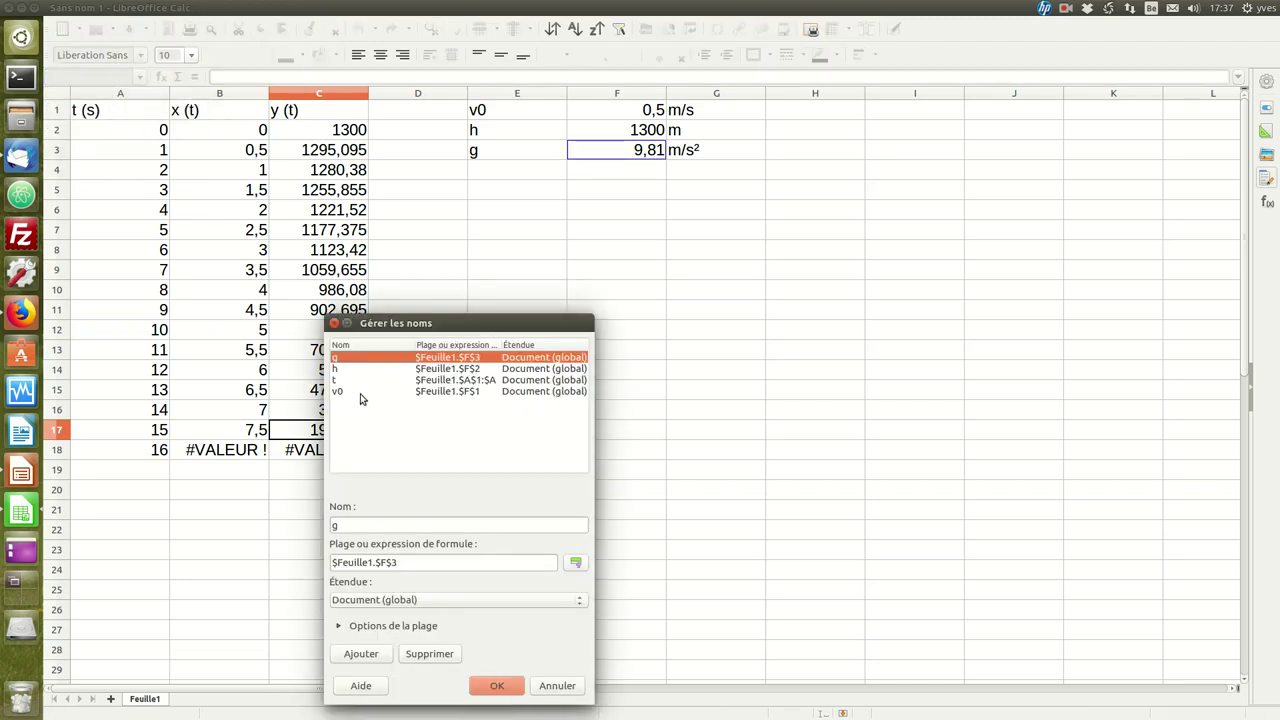
pyautogui.click(500, 382)
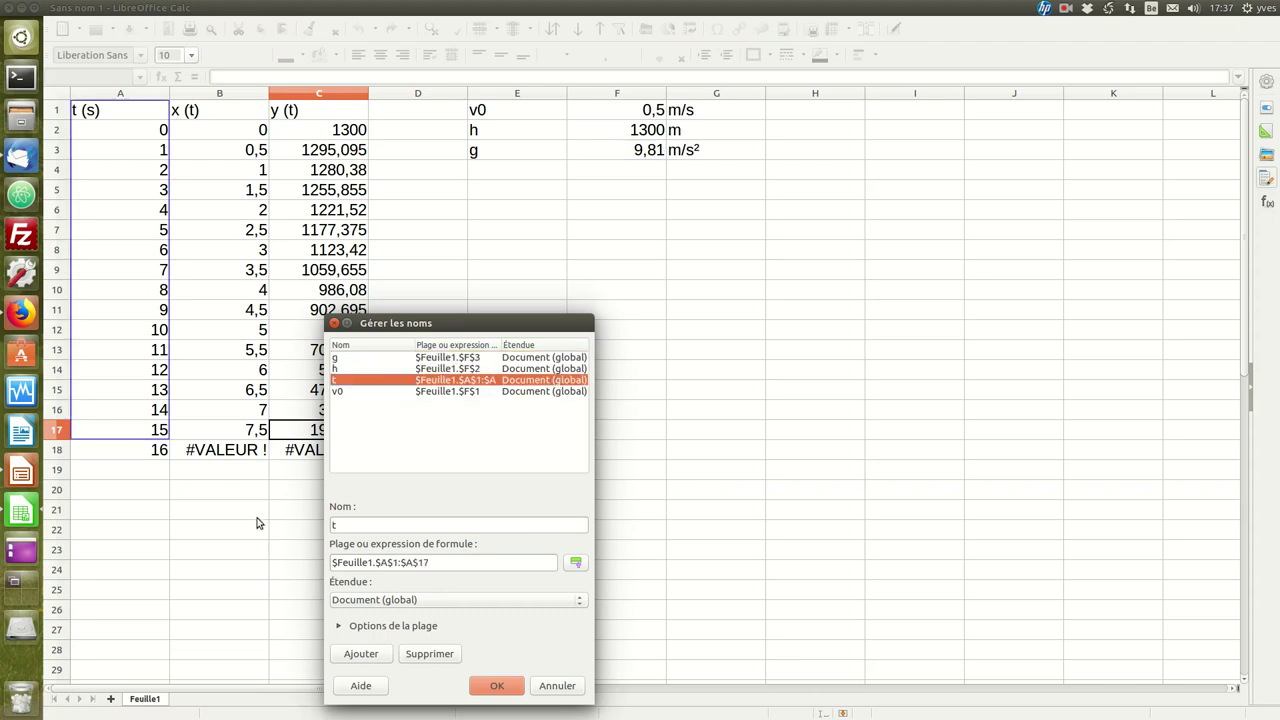
pyautogui.click(447, 558)
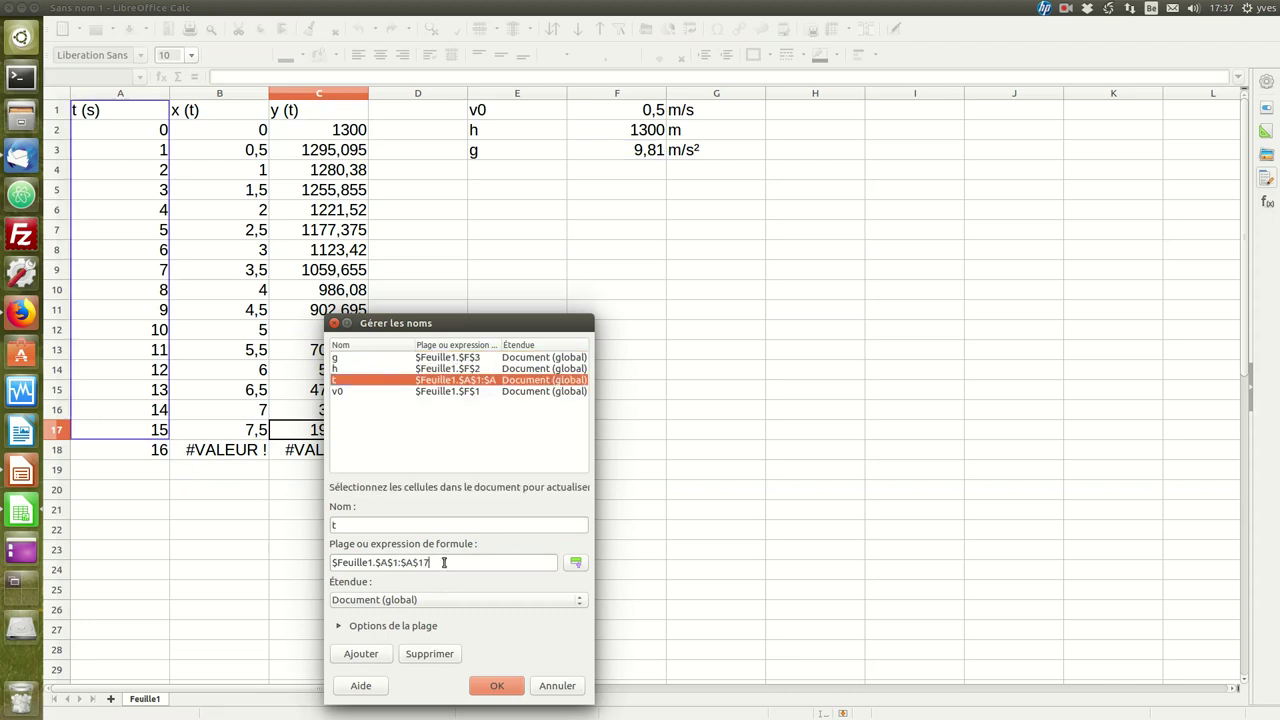
pyautogui.press('BackSpace')
pyautogui.write('8')
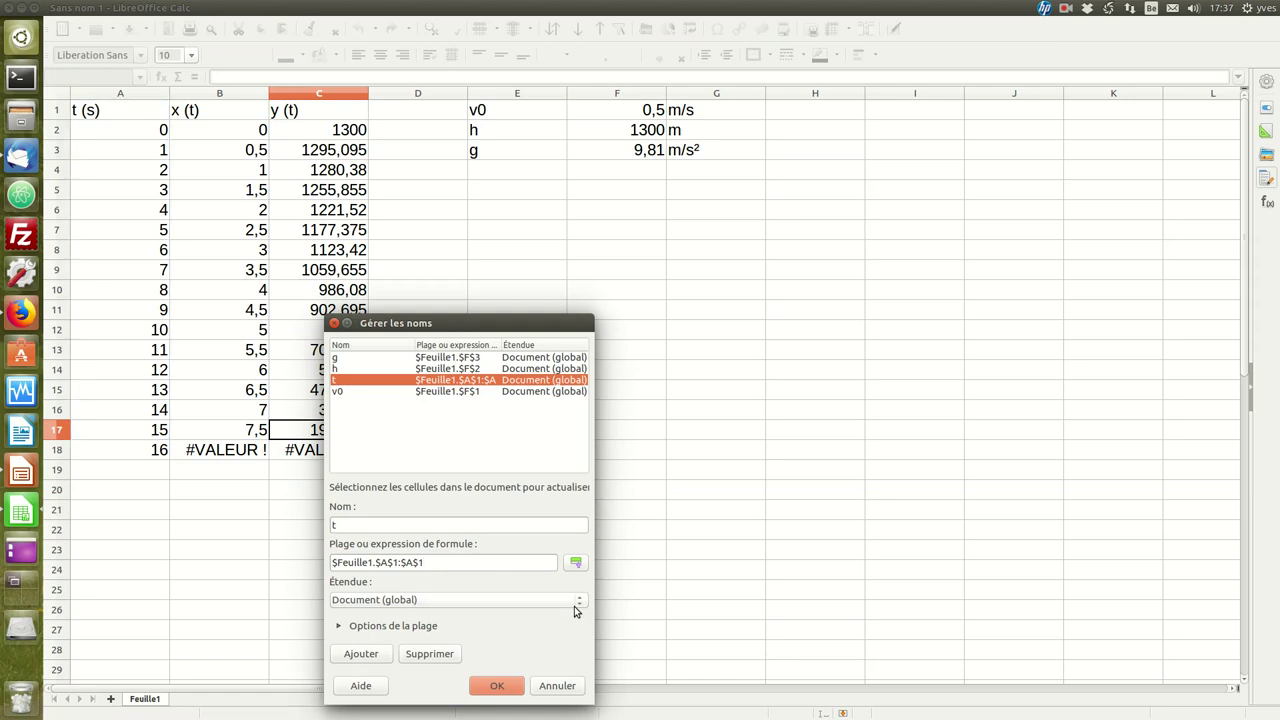
pyautogui.press('Return')
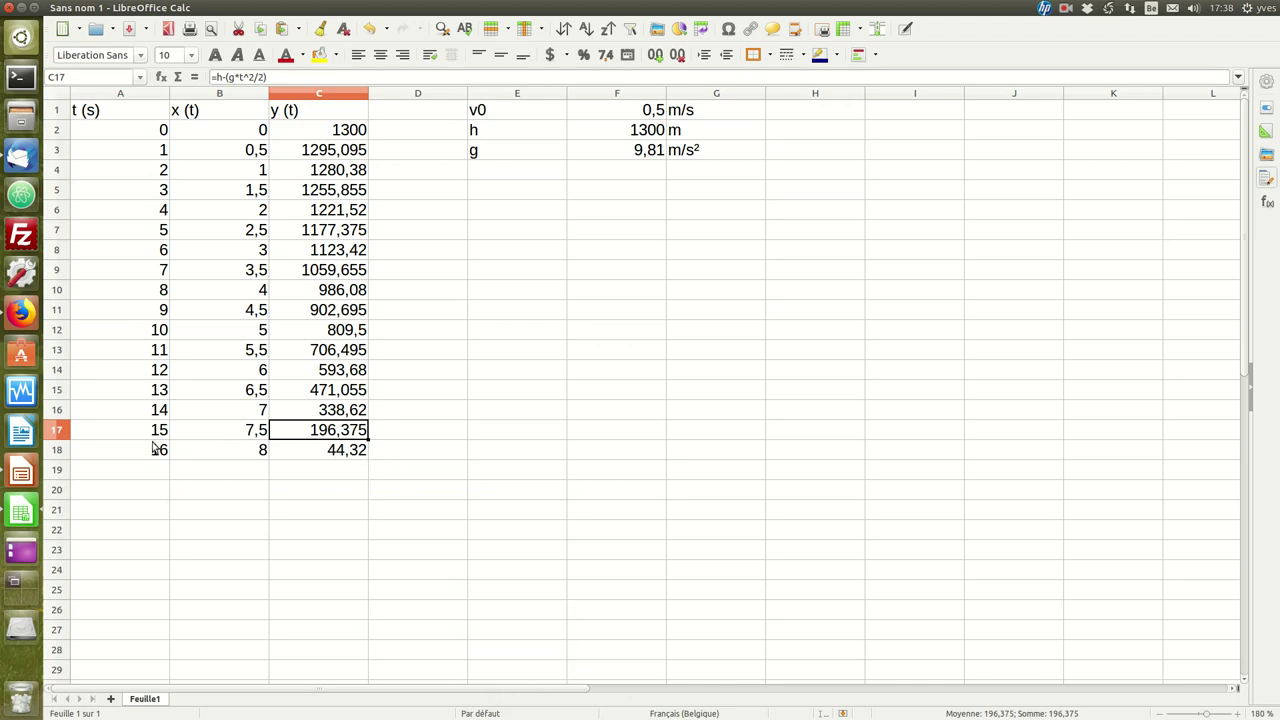
pyautogui.click(339, 452)
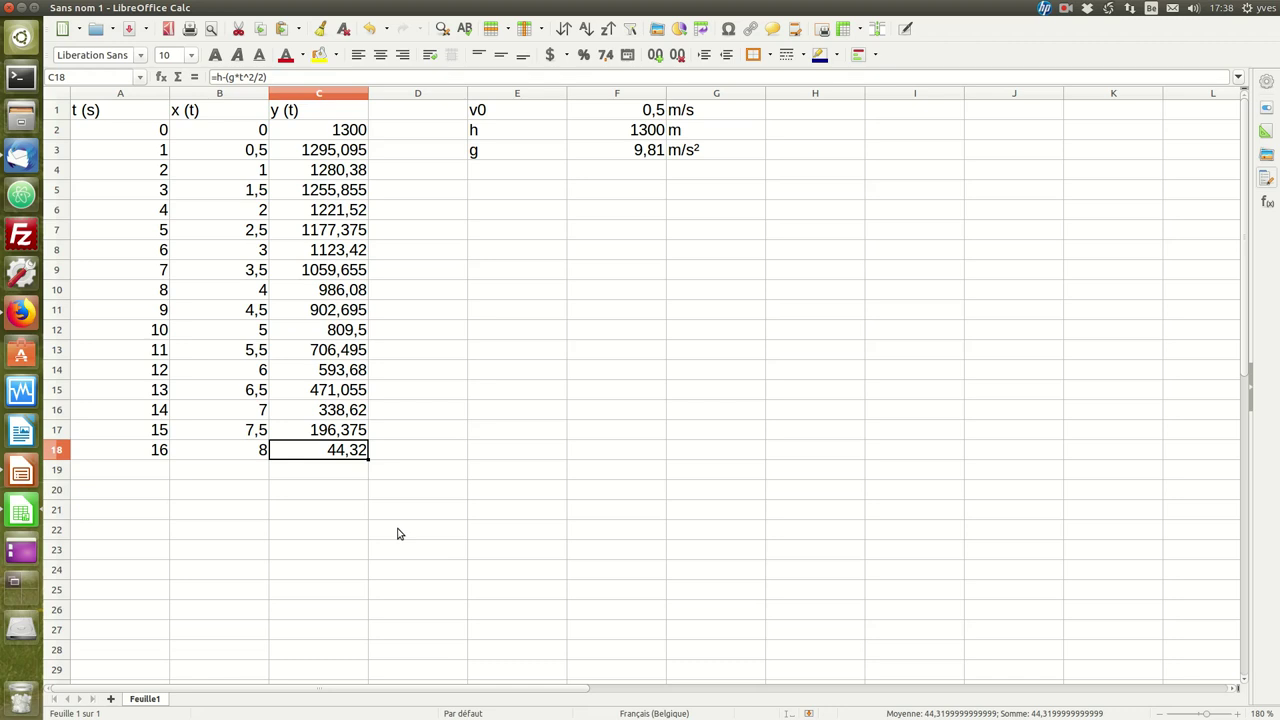
# Step: Preview x(t) against t from A1:B18 as an XY (dispersion) chart with Points et lignes, and discard the chart
pyautogui.click(430, 253)
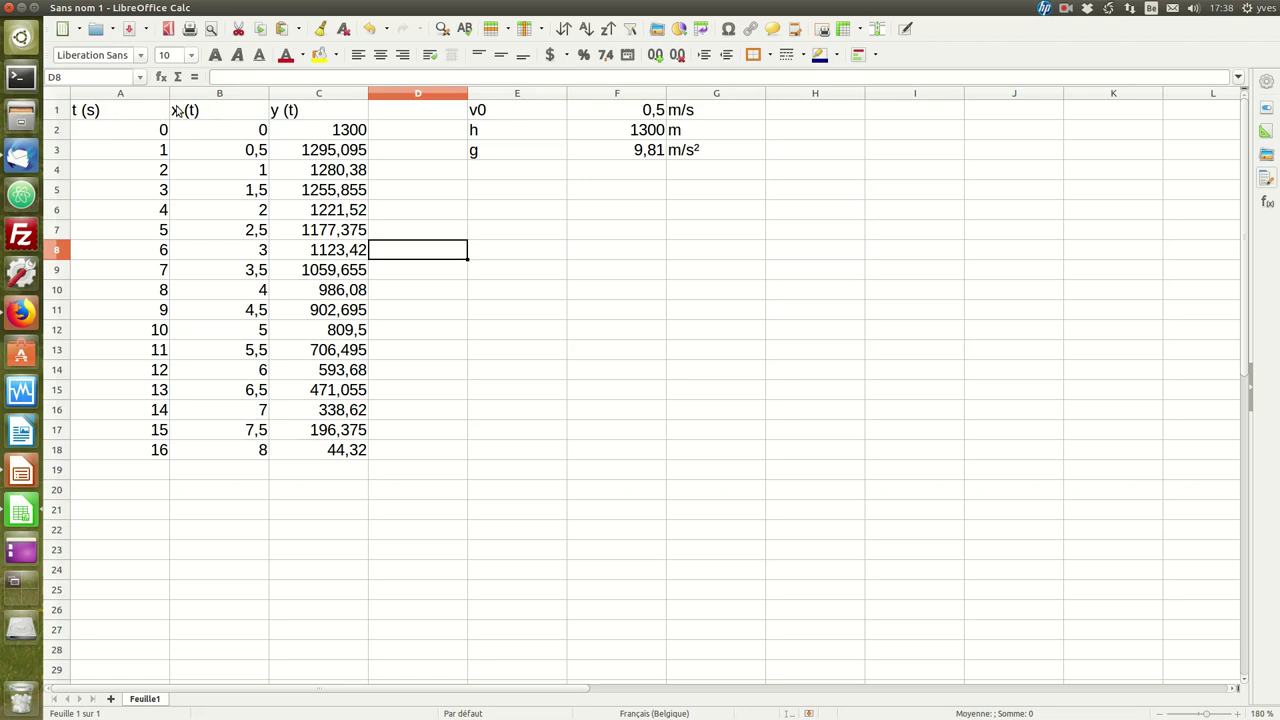
pyautogui.moveTo(129, 115); pyautogui.dragTo(197, 467)
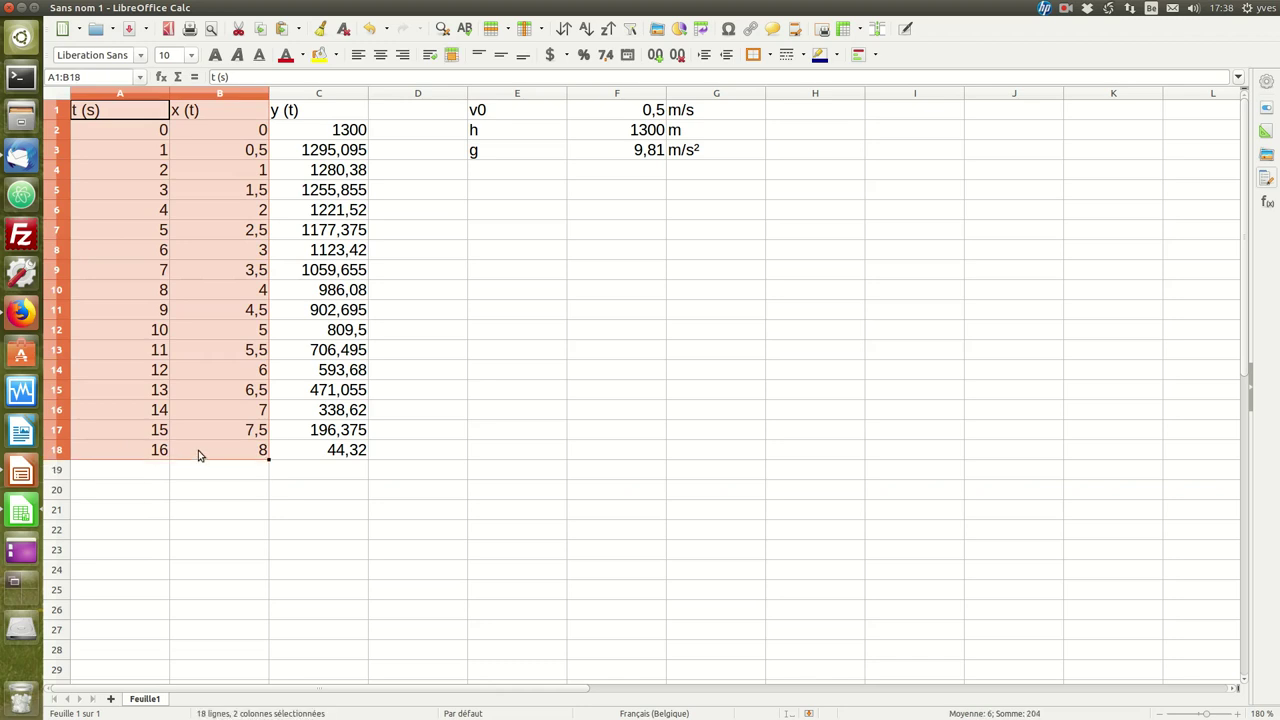
pyautogui.click(679, 29)
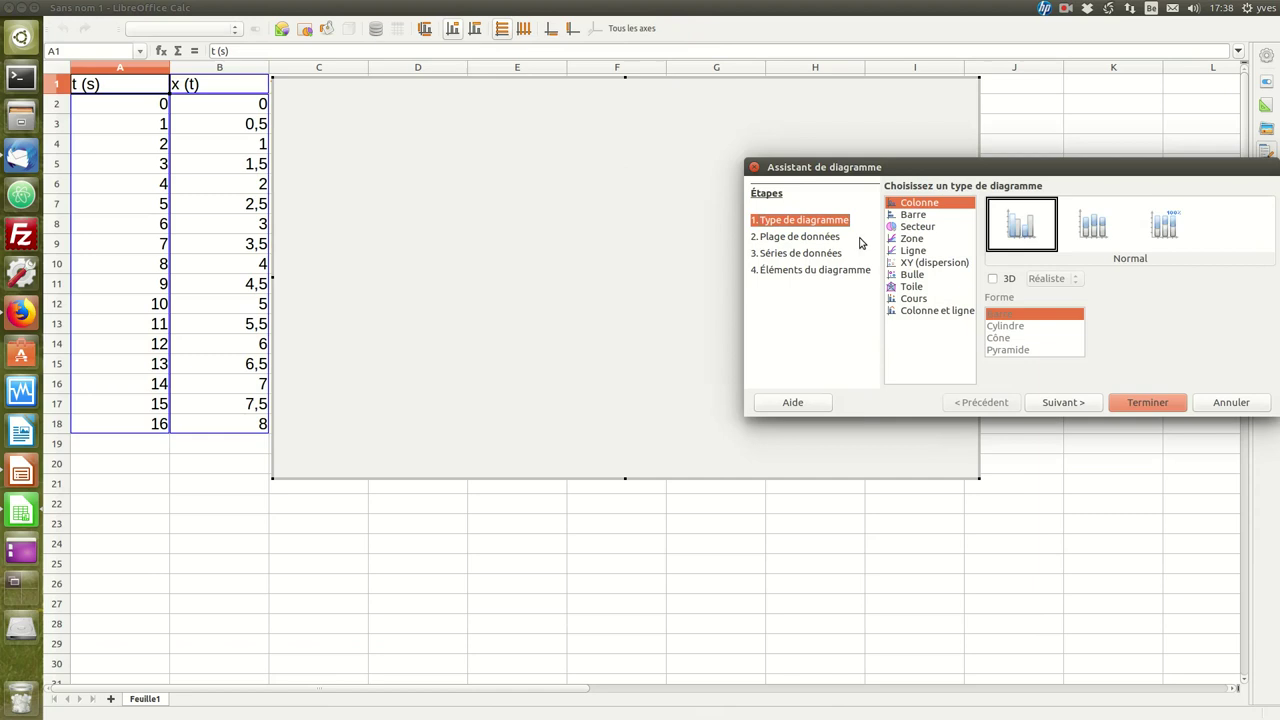
pyautogui.click(931, 262)
pyautogui.click(1093, 225)
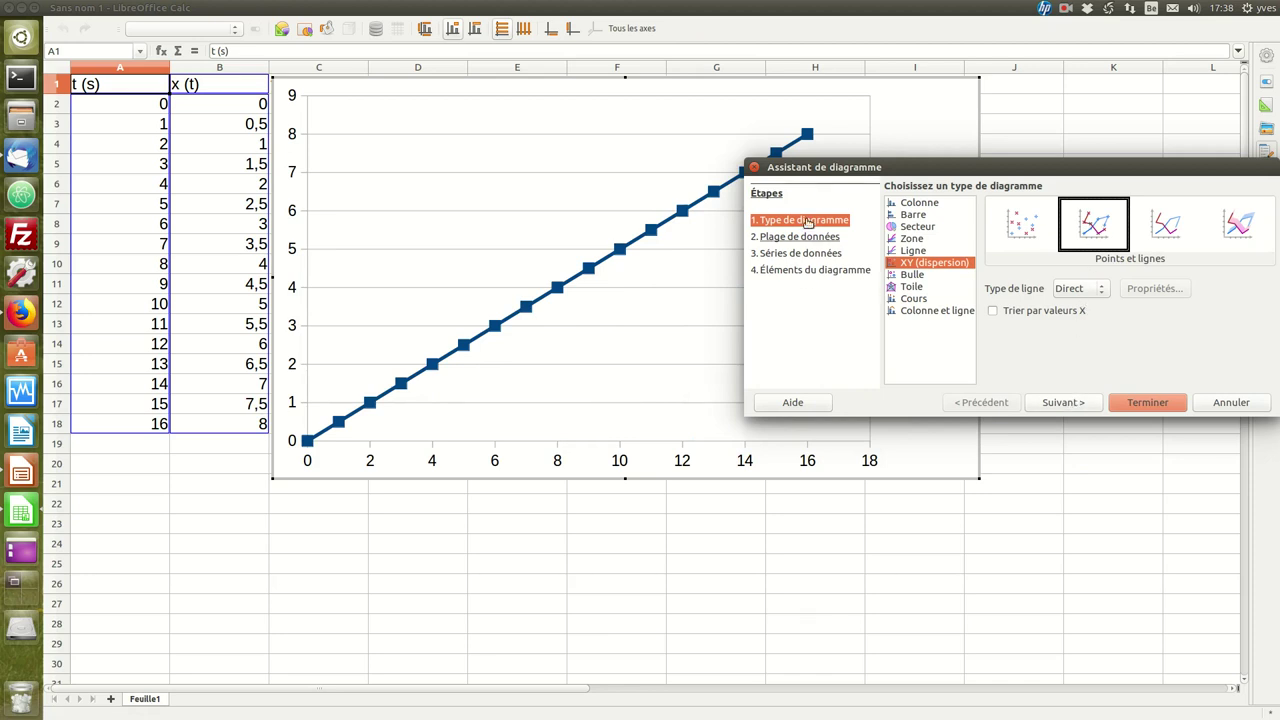
pyautogui.click(753, 169)
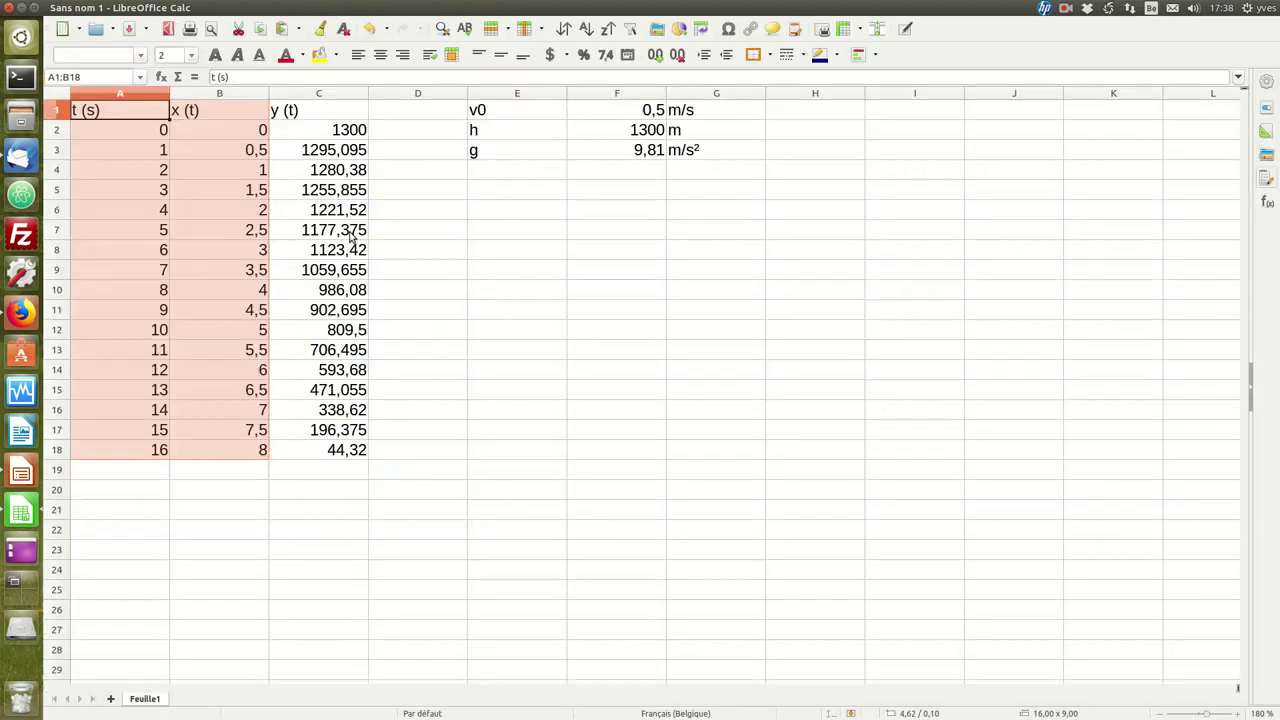
# Step: Preview y(t) against t from A1:A18 and C1:C18 as an XY (dispersion) chart with Points et lignes, and discard it
pyautogui.moveTo(140, 115); pyautogui.dragTo(126, 461)
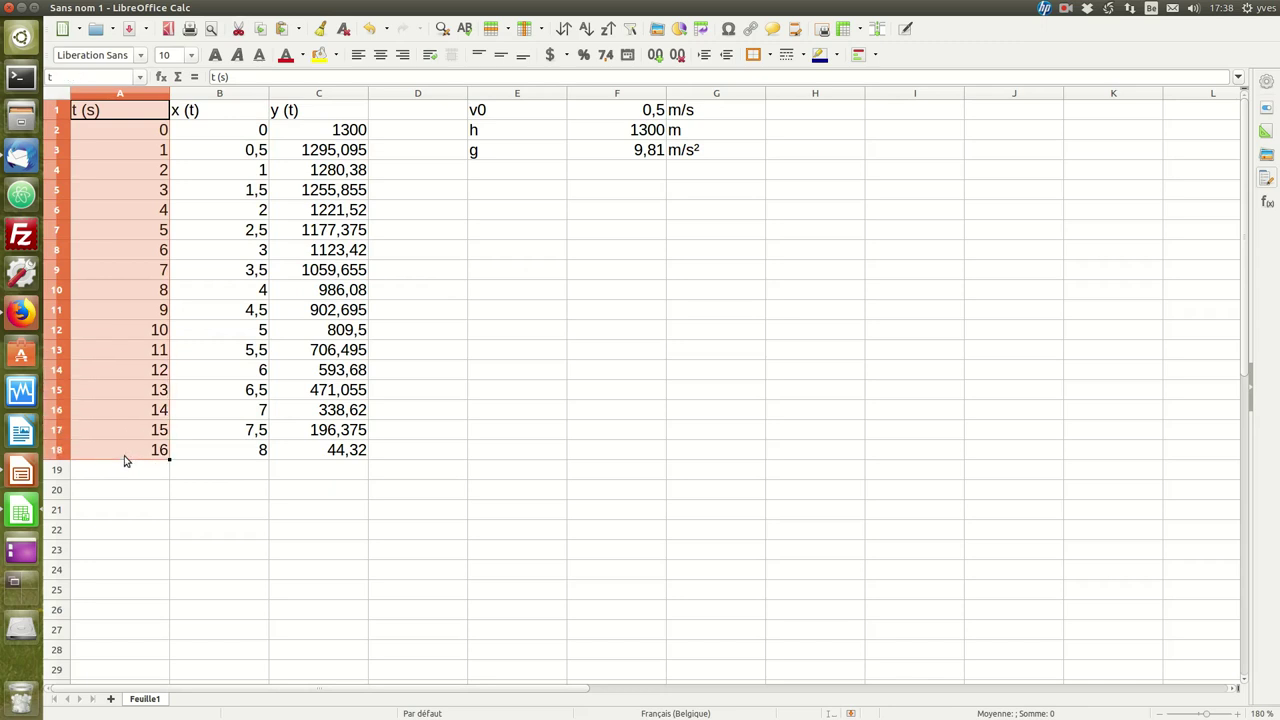
pyautogui.keyDown('ctrl'); pyautogui.moveTo(339, 112); pyautogui.dragTo(350, 462); pyautogui.keyUp('ctrl')
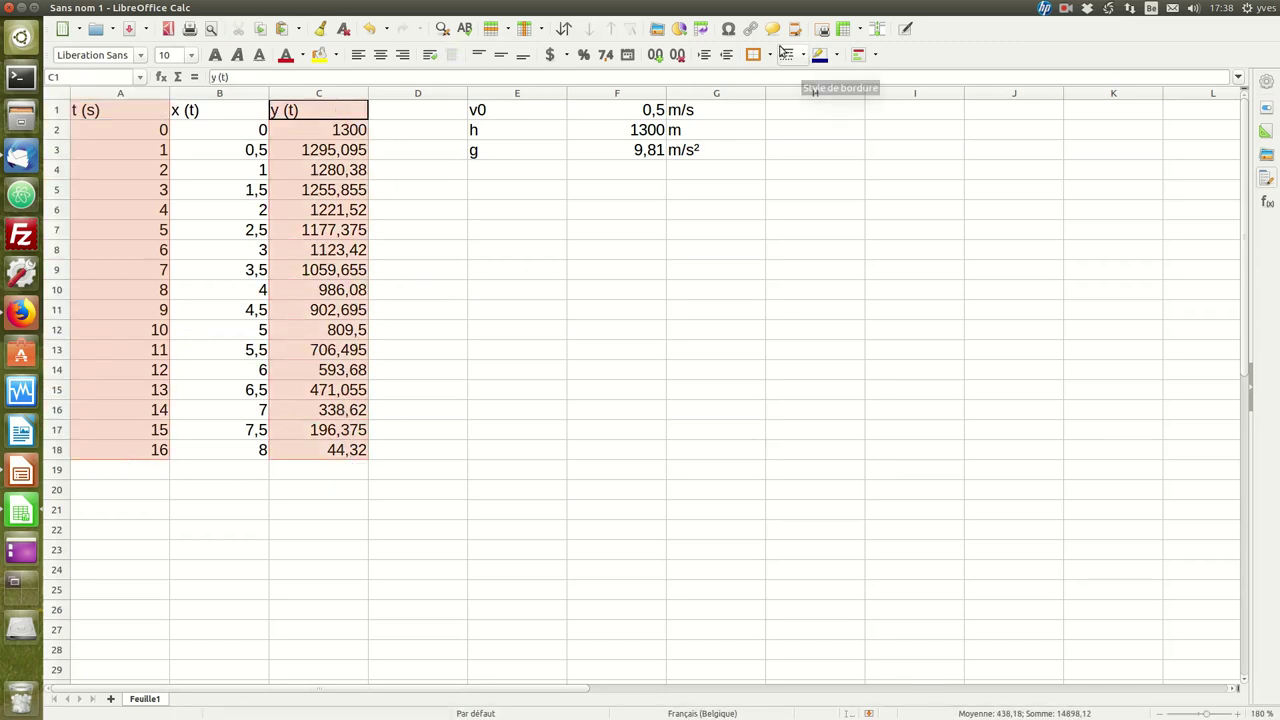
pyautogui.click(677, 31)
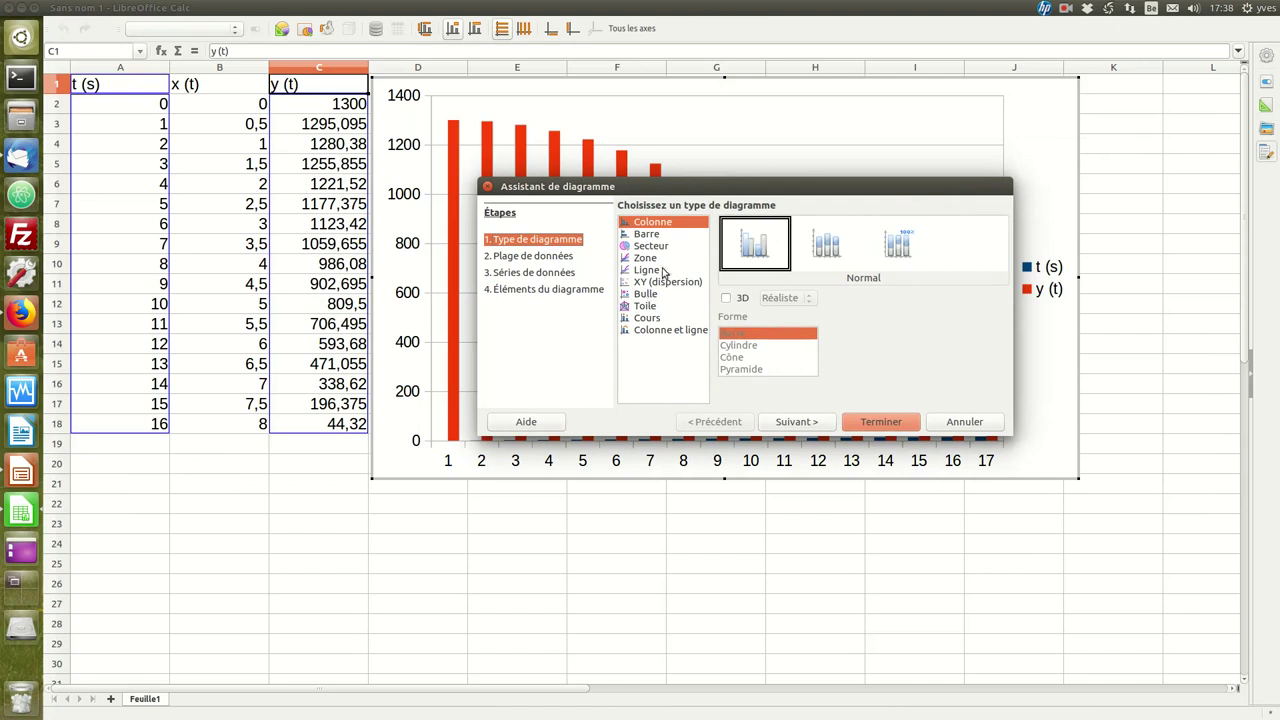
pyautogui.click(686, 283)
pyautogui.click(830, 245)
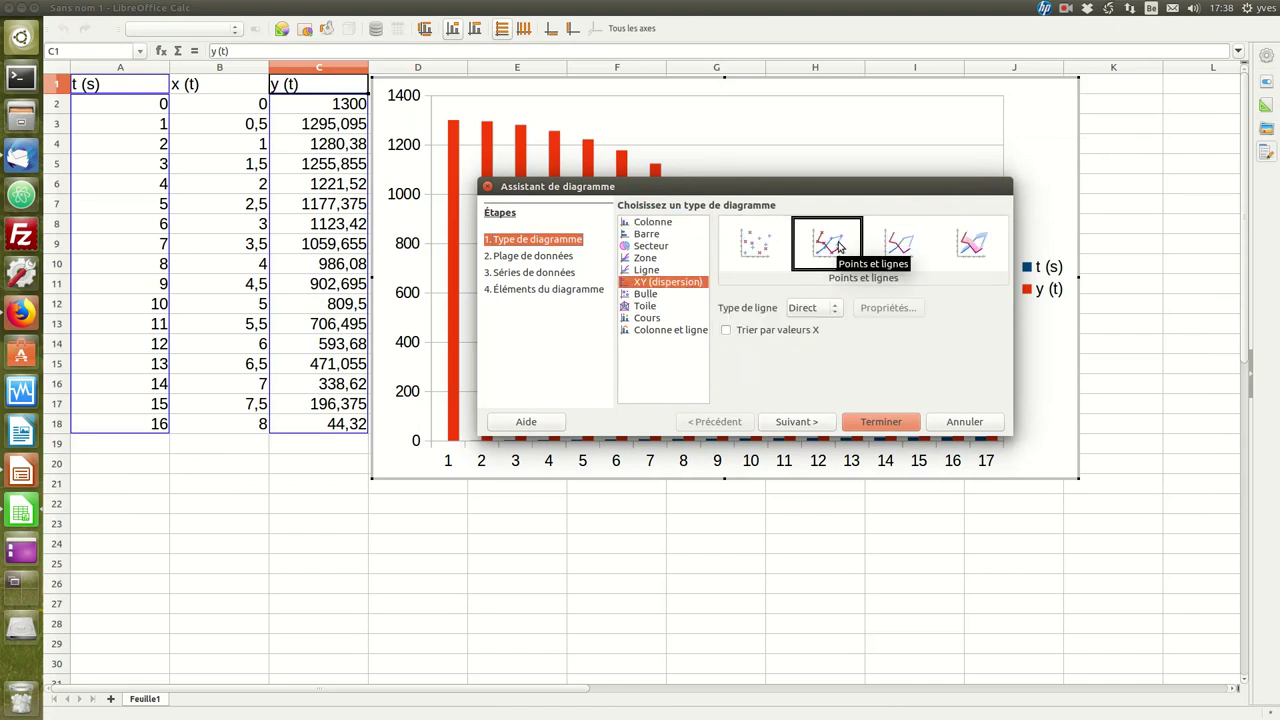
pyautogui.moveTo(840, 184); pyautogui.dragTo(585, 211)
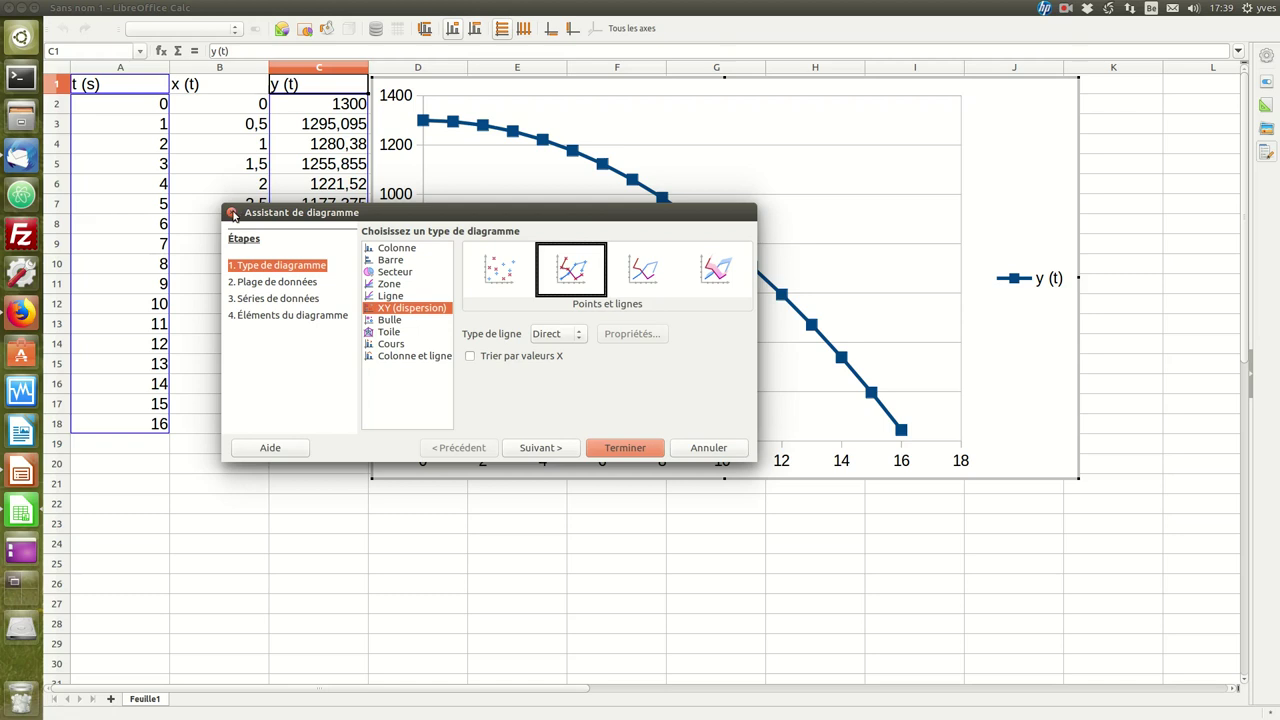
pyautogui.click(232, 214)
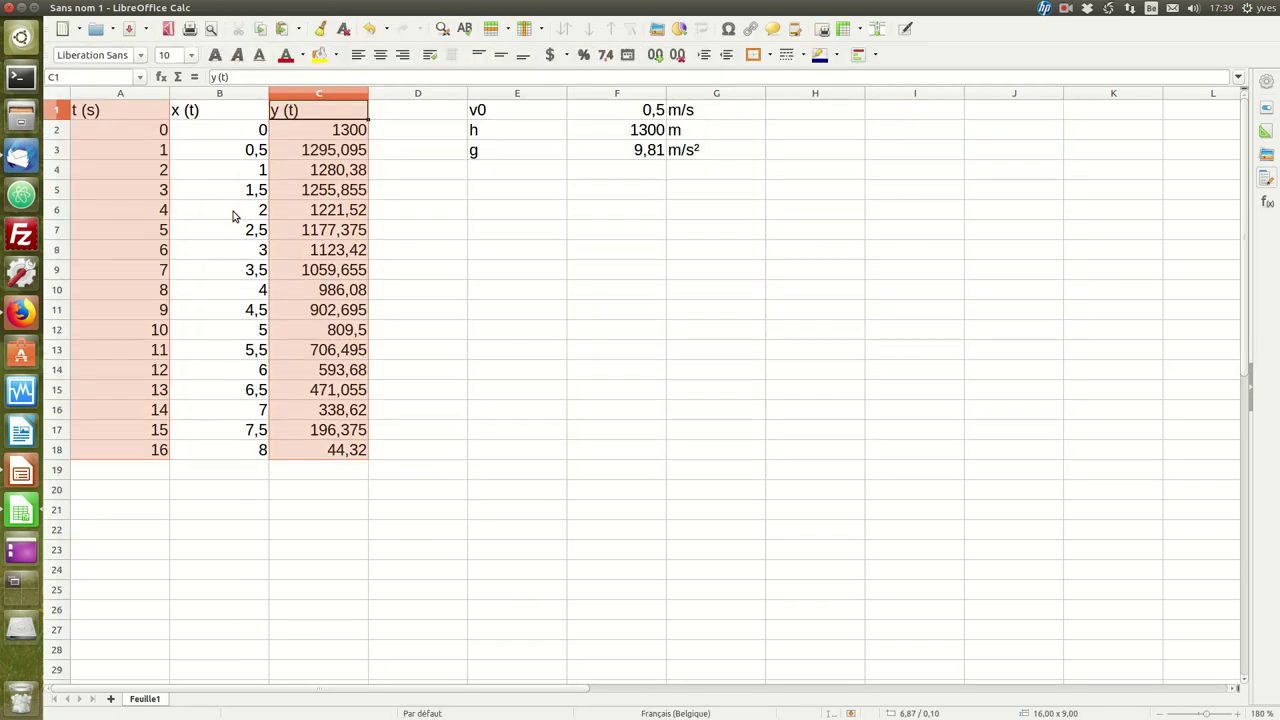
# Step: Chart y(t) against x(t) from B1:C18 as an XY (dispersion) diagram of the Points et lignes type
pyautogui.click(278, 215)
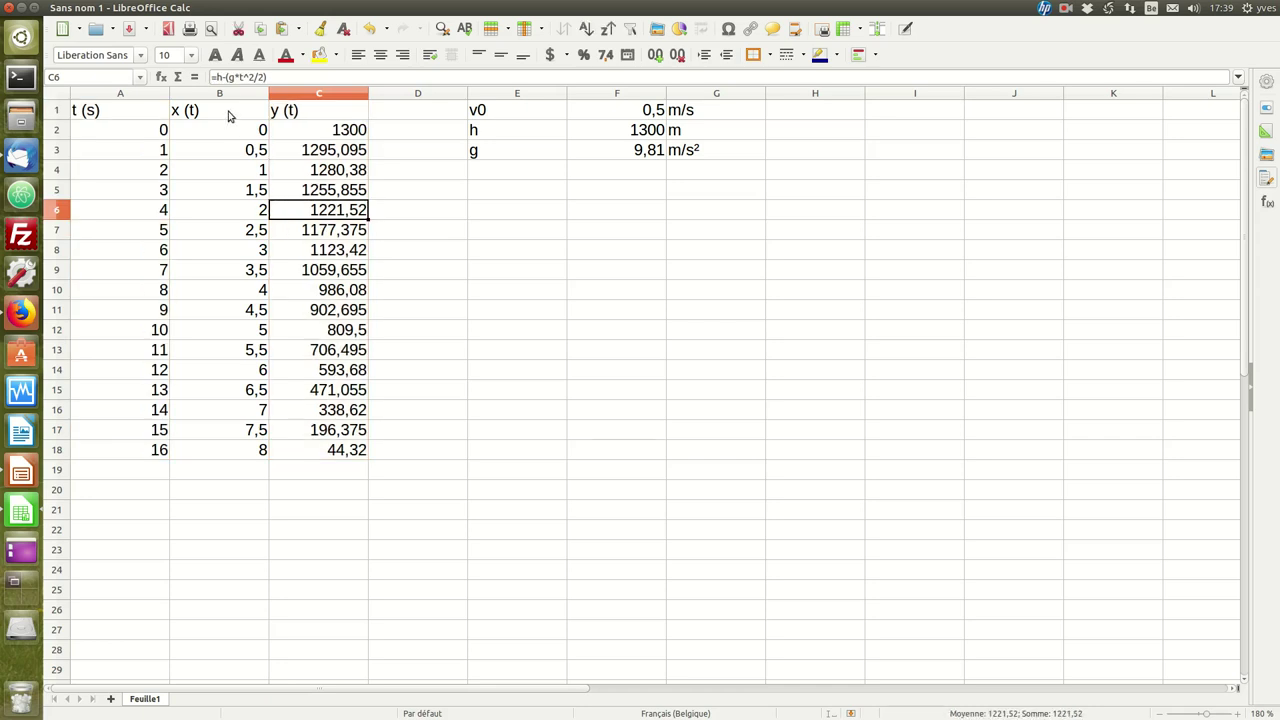
pyautogui.click(226, 115)
pyautogui.moveTo(226, 117); pyautogui.dragTo(323, 453)
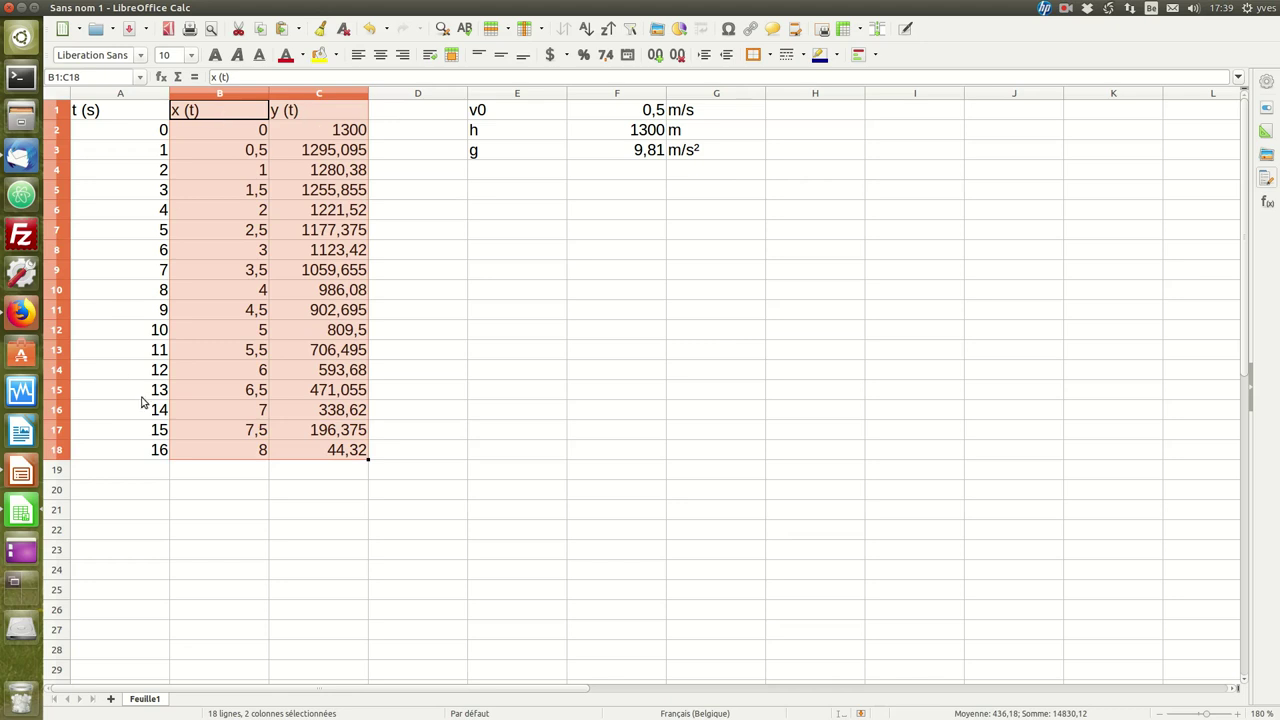
pyautogui.click(680, 30)
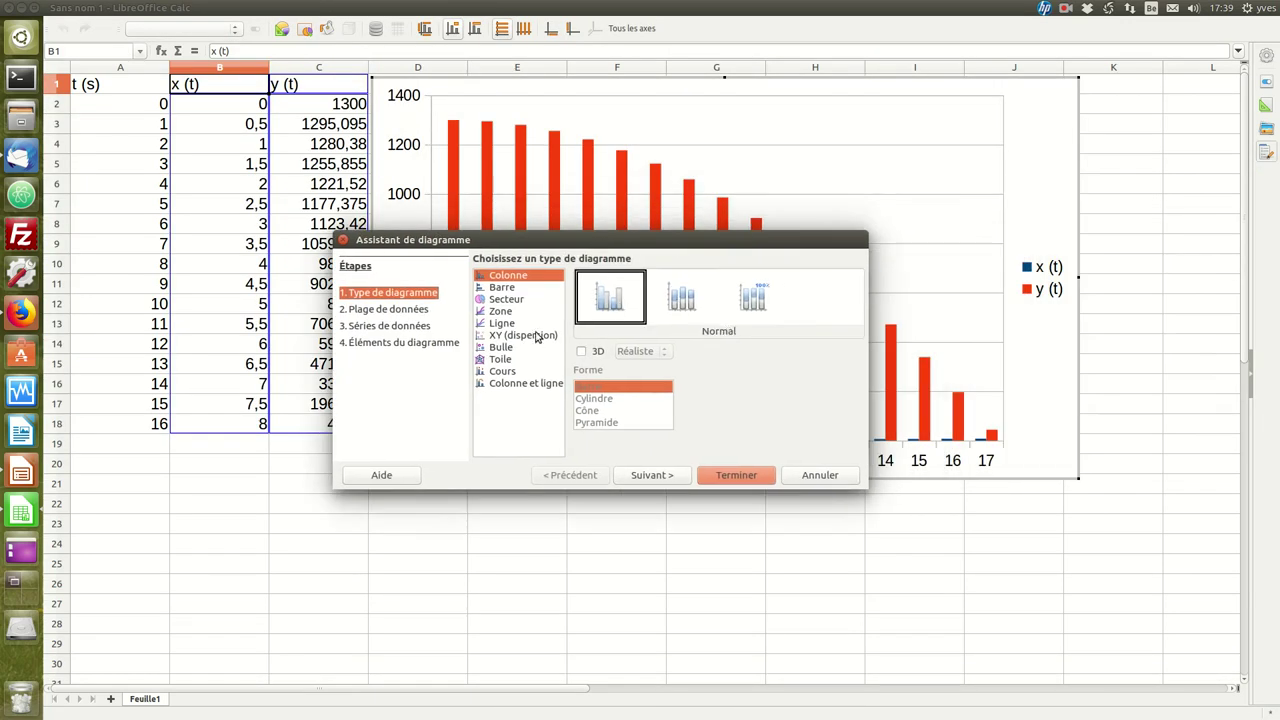
pyautogui.click(537, 337)
pyautogui.click(677, 306)
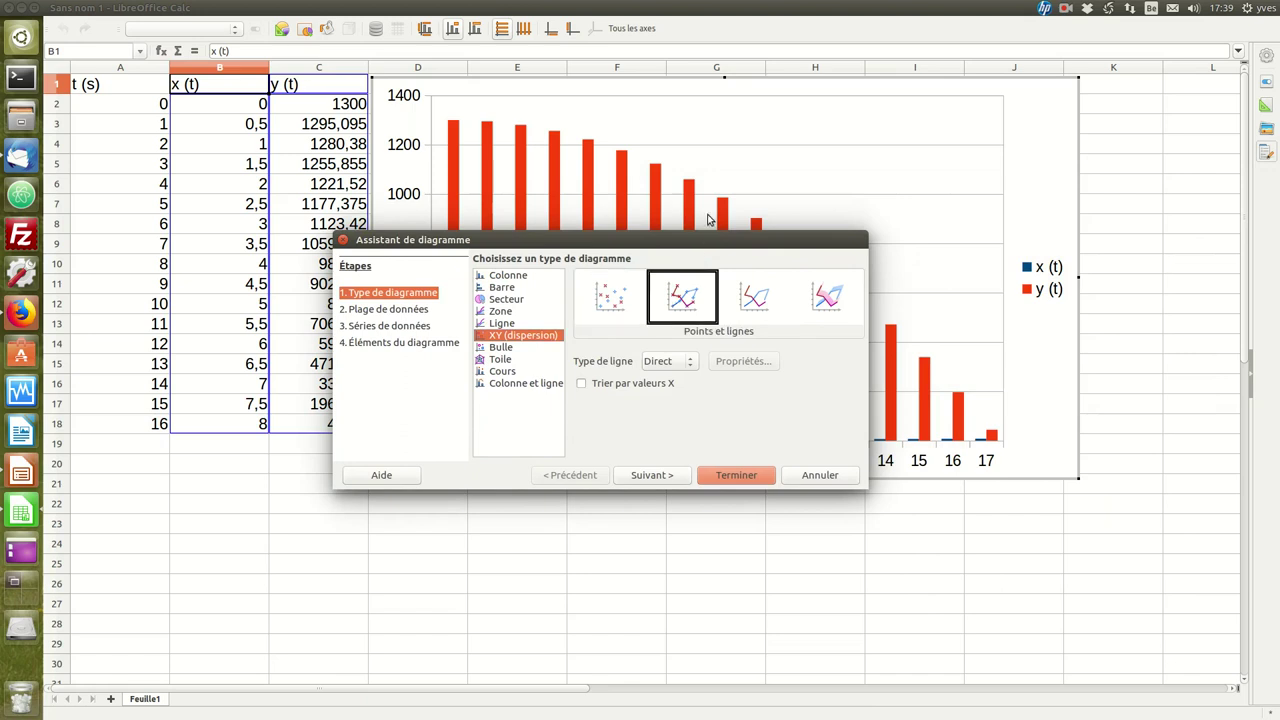
pyautogui.moveTo(715, 240); pyautogui.dragTo(697, 522)
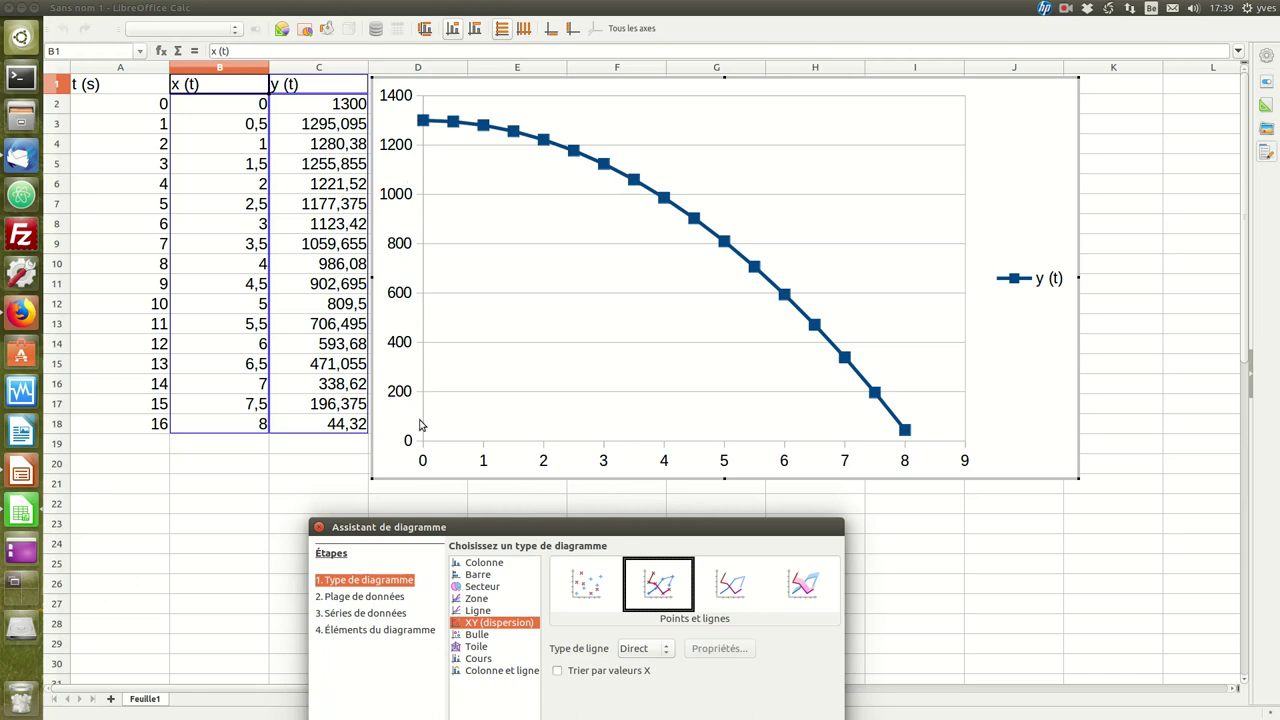
pyautogui.moveTo(547, 531); pyautogui.dragTo(361, 175)
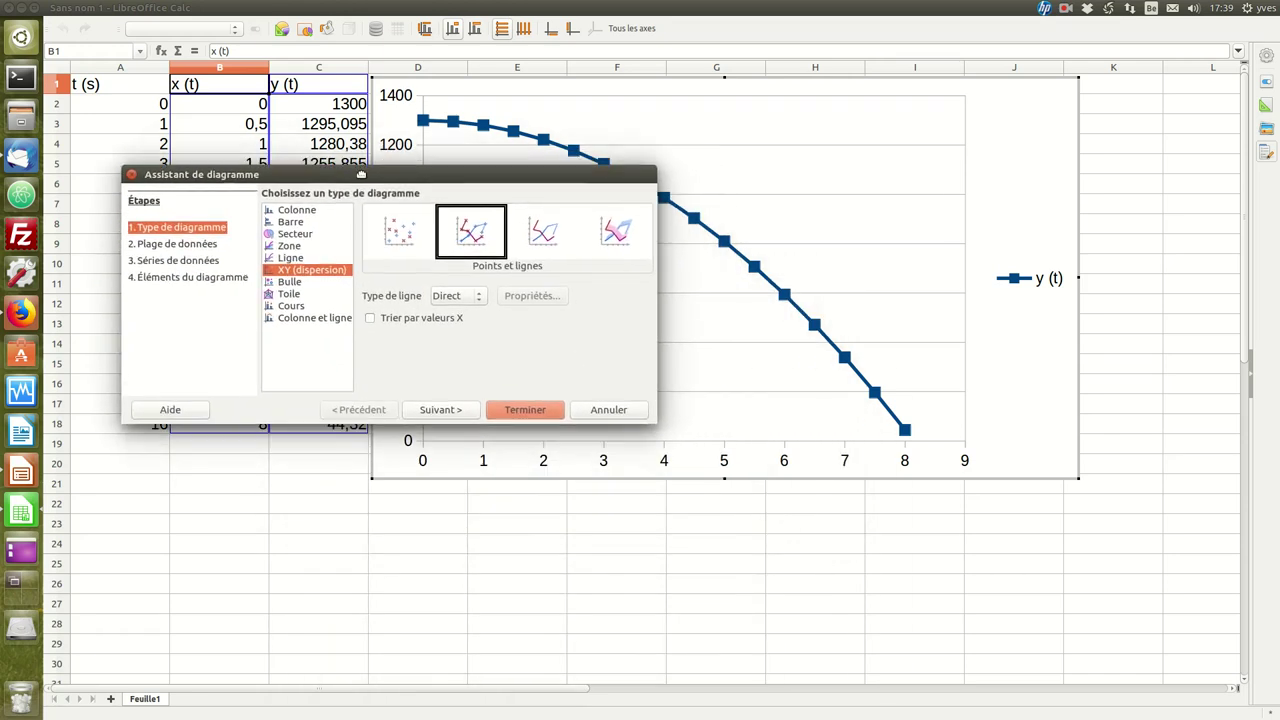